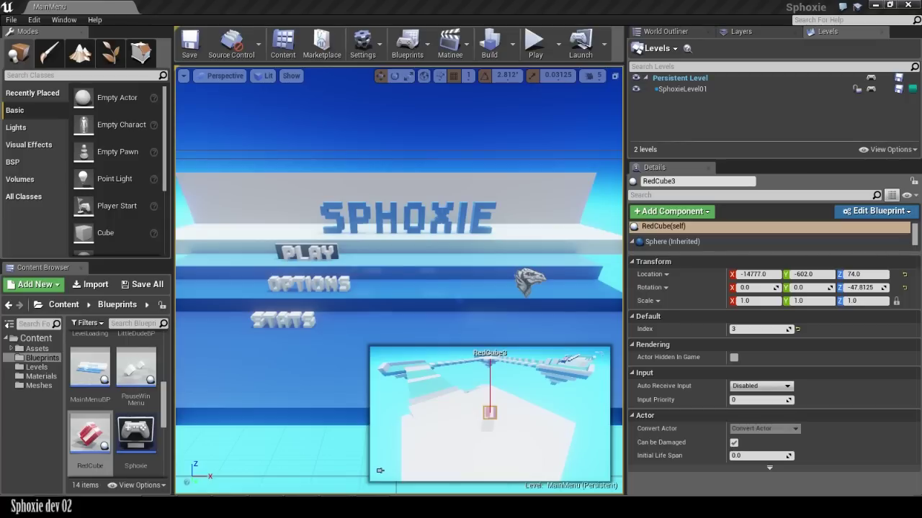
# Run the game in the editor and start level 1 of the Azure world from the main menu's level selection
pyautogui.click(533, 45)
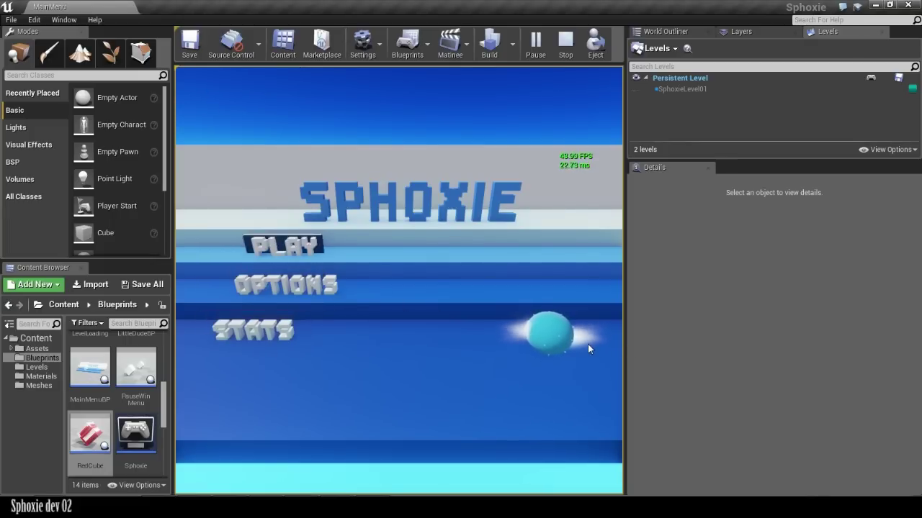
pyautogui.click(311, 250)
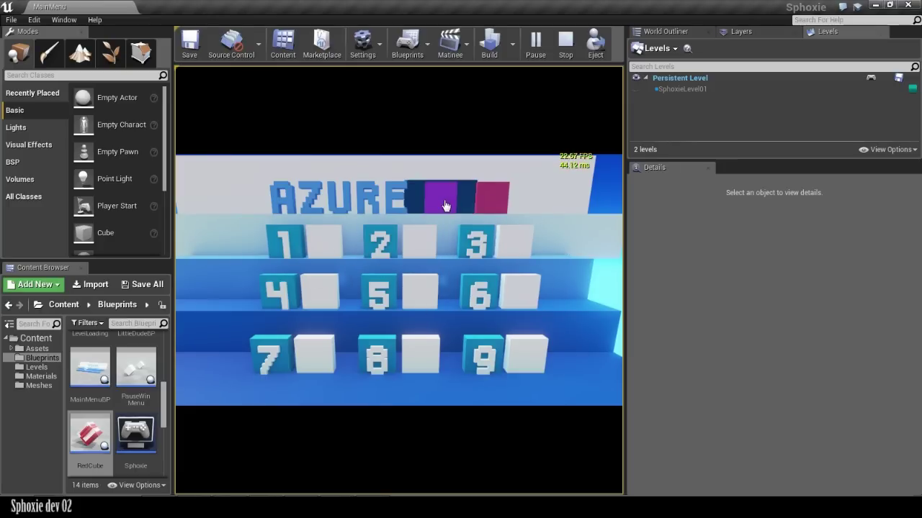
pyautogui.click(282, 195)
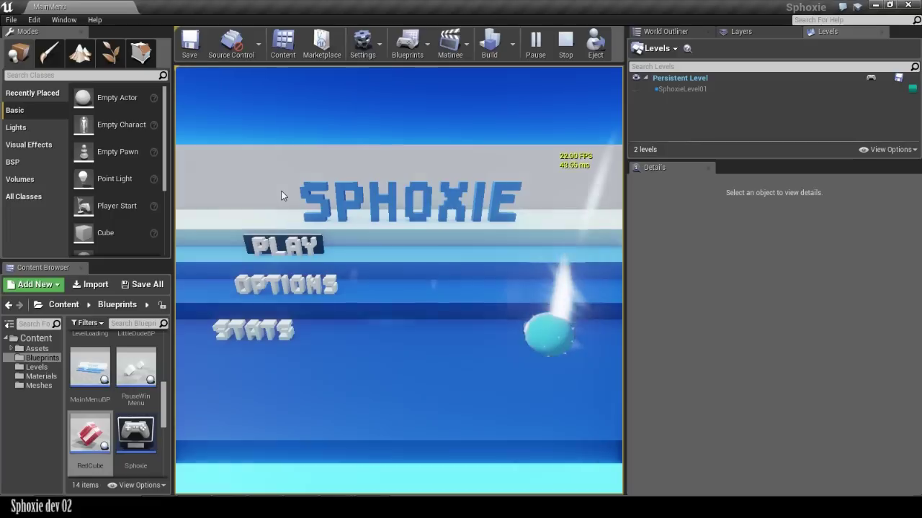
pyautogui.click(296, 245)
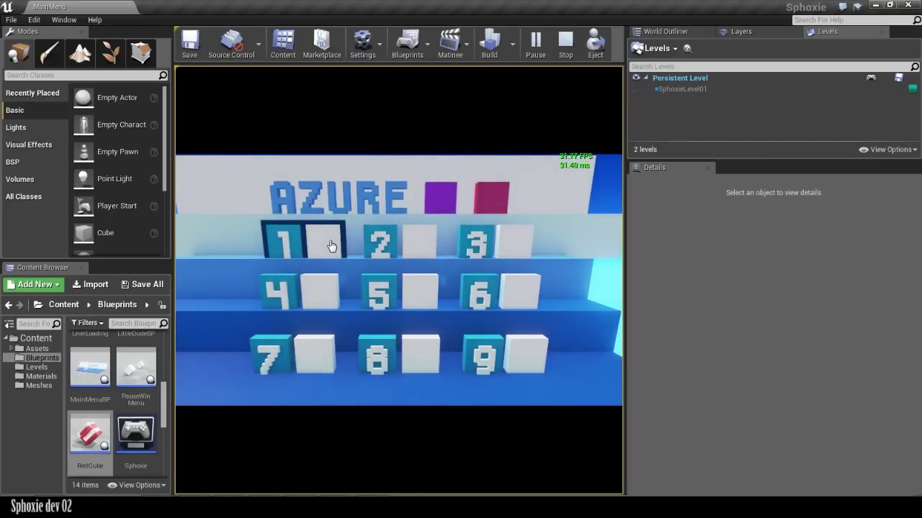
pyautogui.click(331, 247)
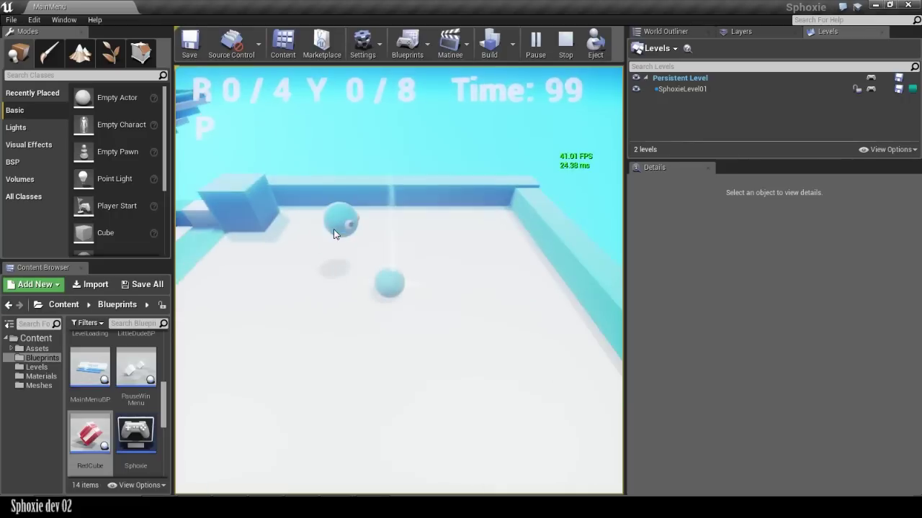
# Playtest the first striped bridge, collecting all eight Y cubes and the red cube on the turquoise platform
pyautogui.press('a')
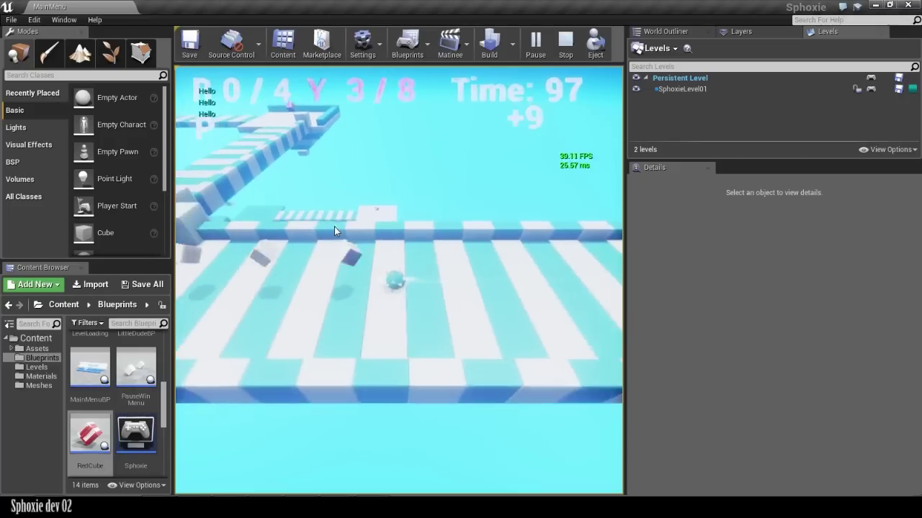
pyautogui.press('s')
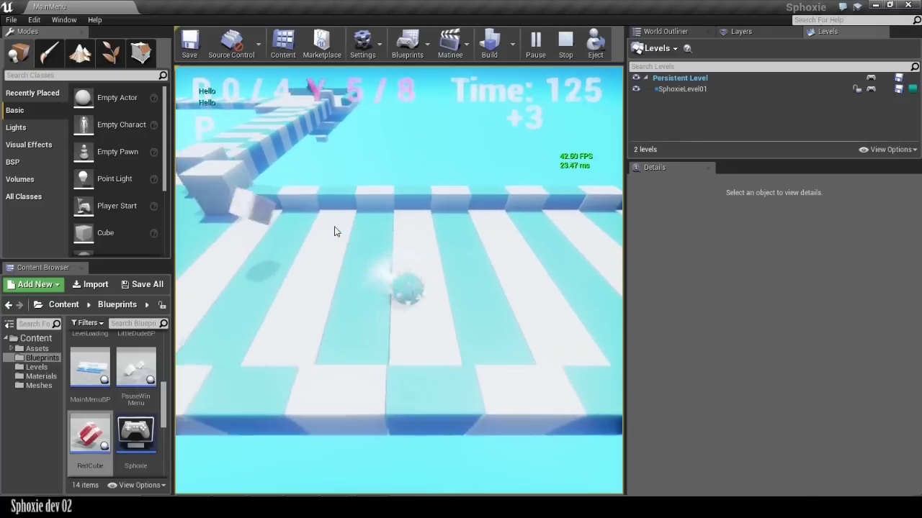
pyautogui.press('w')
pyautogui.press('a')
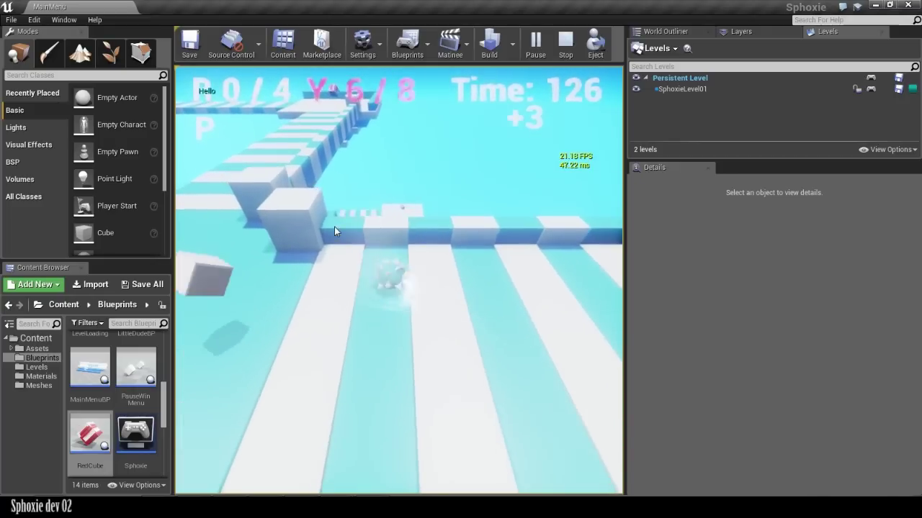
pyautogui.press('w')
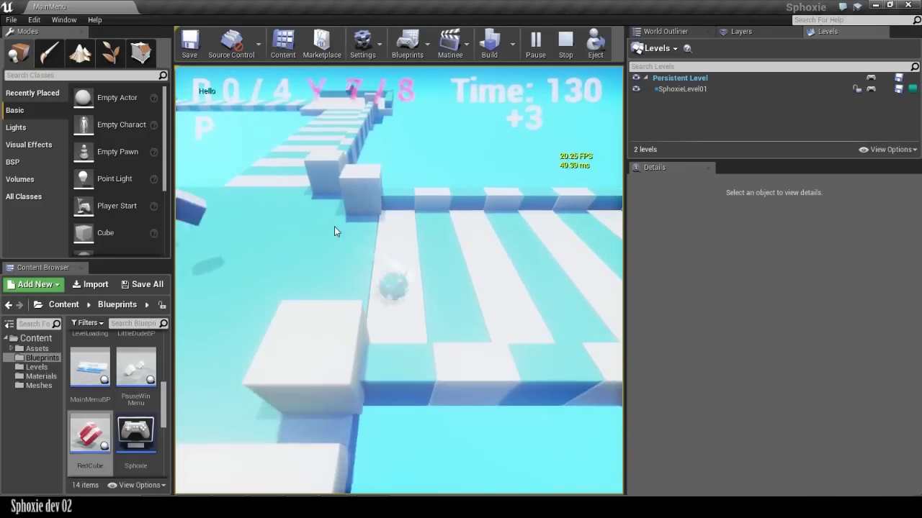
pyautogui.press('w')
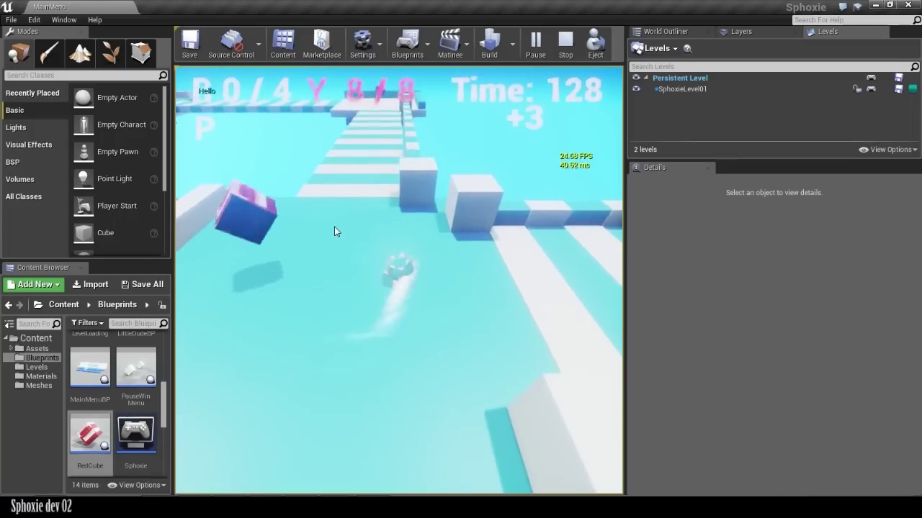
pyautogui.press('s')
pyautogui.press('w')
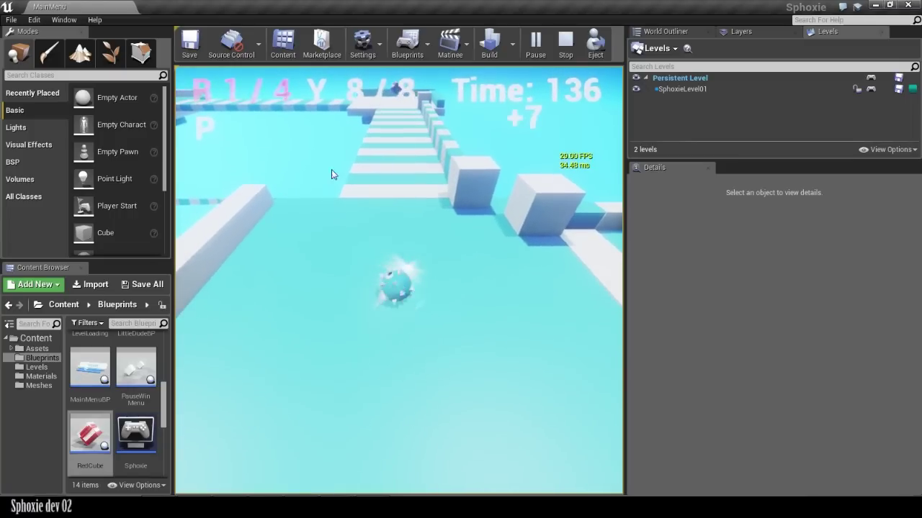
# Roll the ball back across the striped bridge to the starting platform and return to the turquoise platform
pyautogui.press('w')
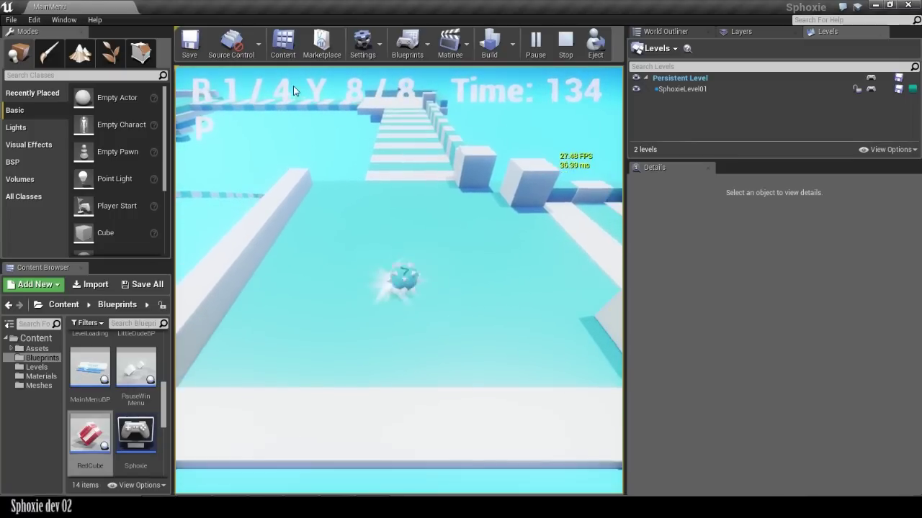
pyautogui.press('d')
pyautogui.press('d')
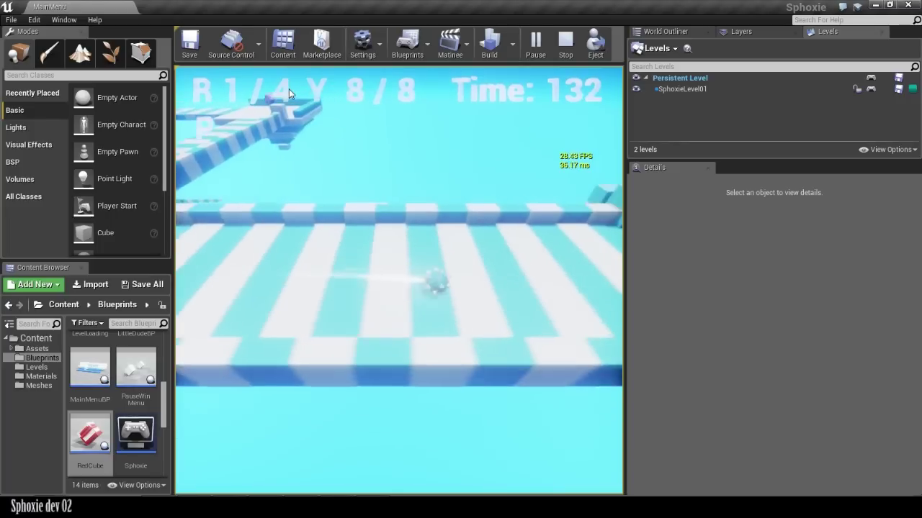
pyautogui.press('a')
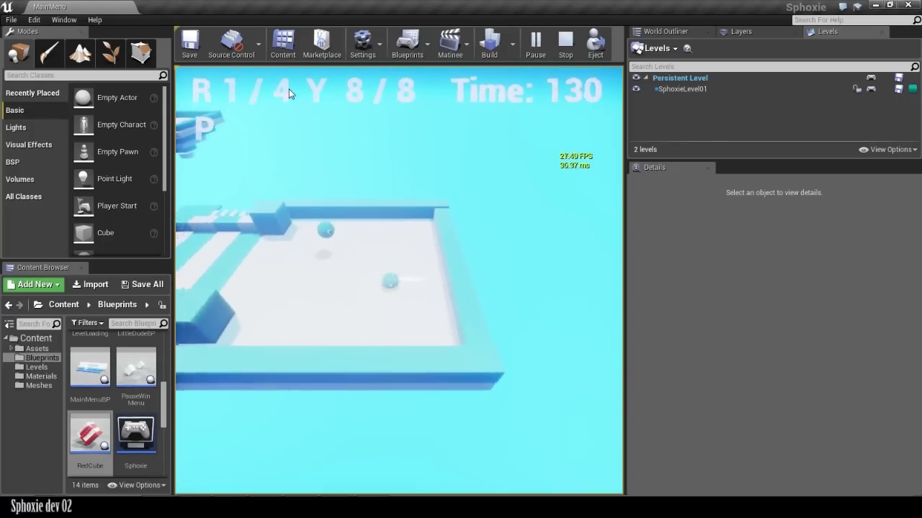
pyautogui.press('a')
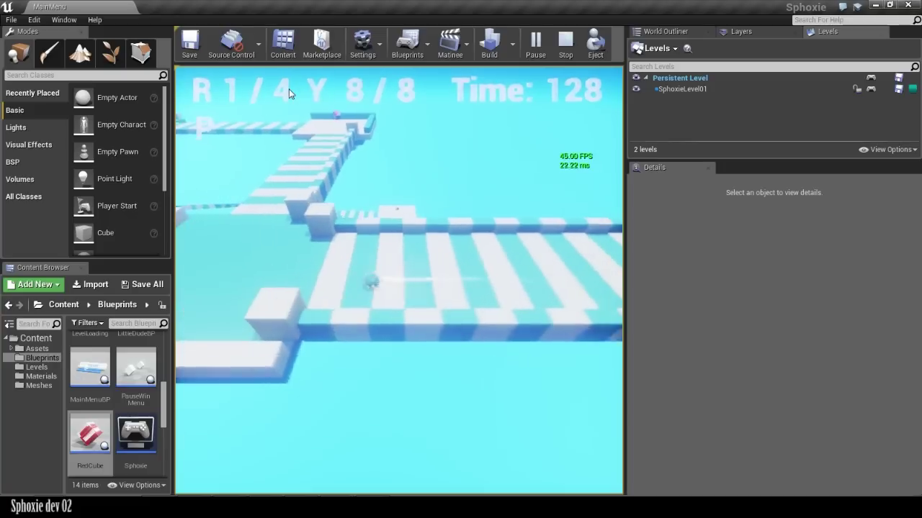
pyautogui.press('d')
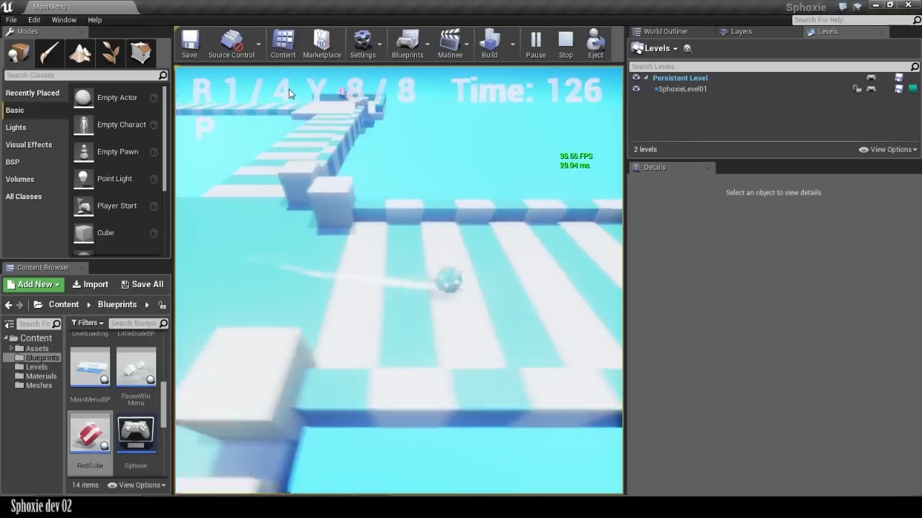
pyautogui.press('a')
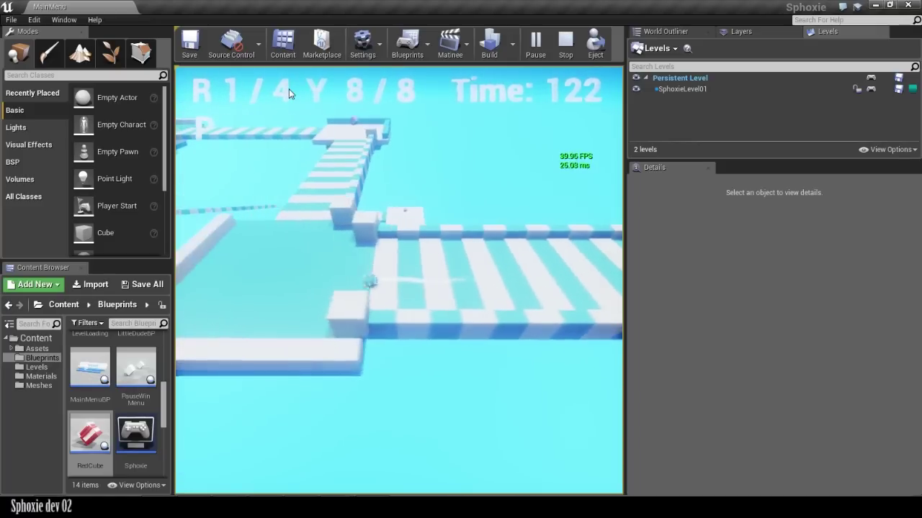
# Roll the ball up the long bridge and collect the second red cube on the far white platform
pyautogui.press('d')
pyautogui.press('w')
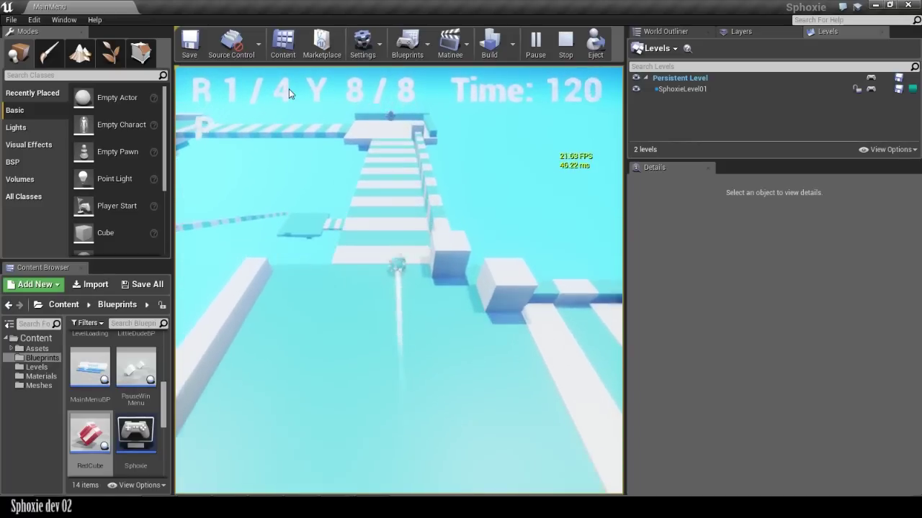
pyautogui.press('s')
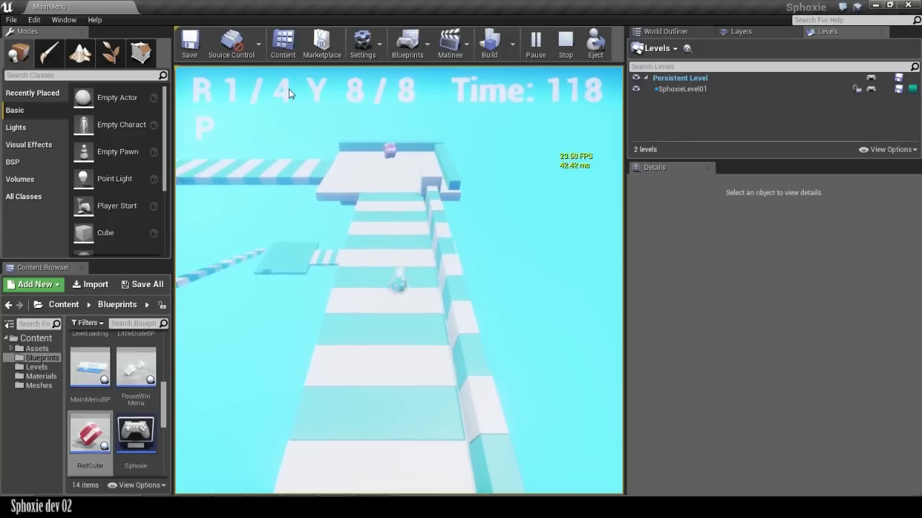
pyautogui.press('w')
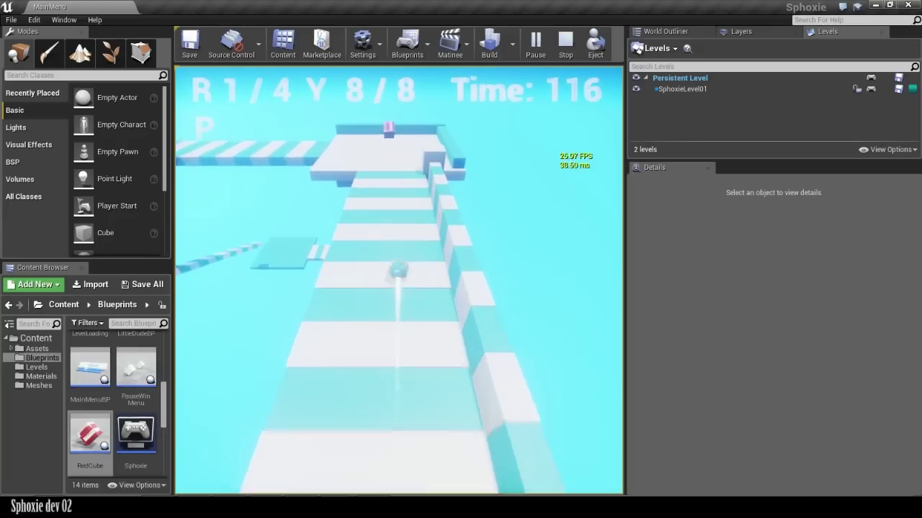
pyautogui.press('w')
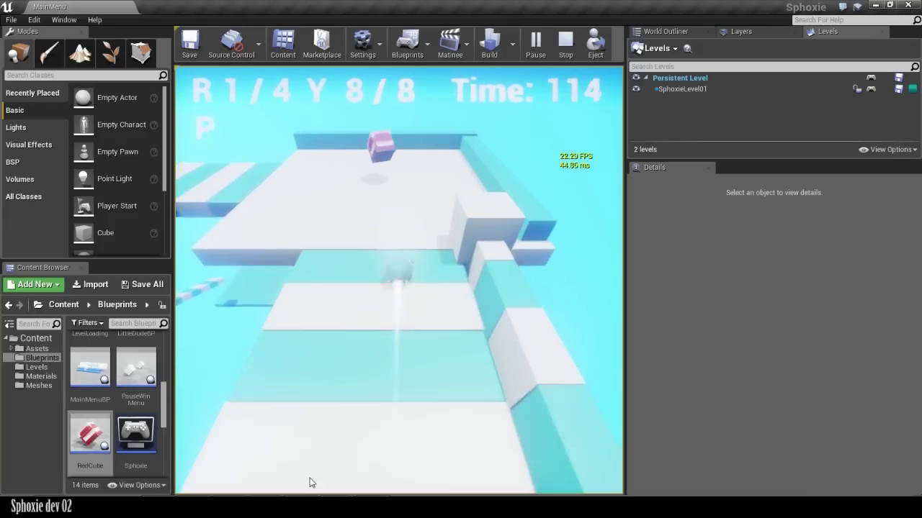
pyautogui.press('w')
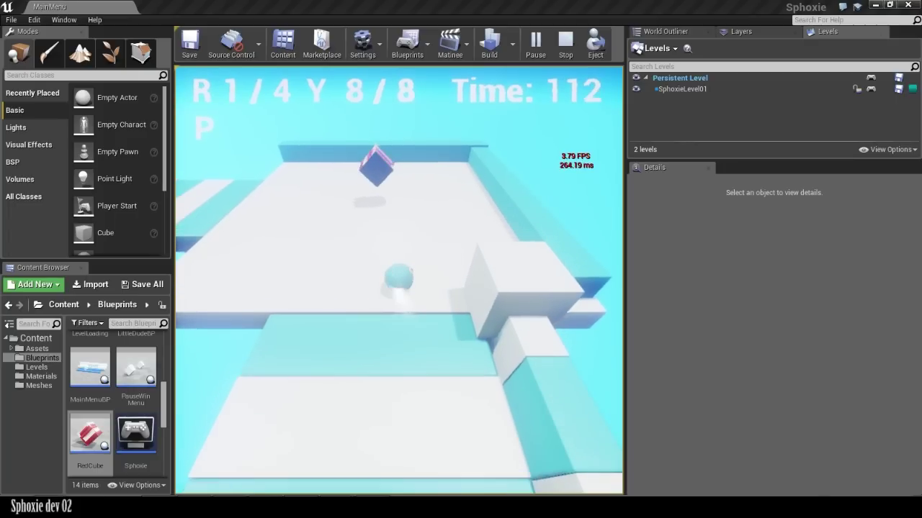
pyautogui.press('w')
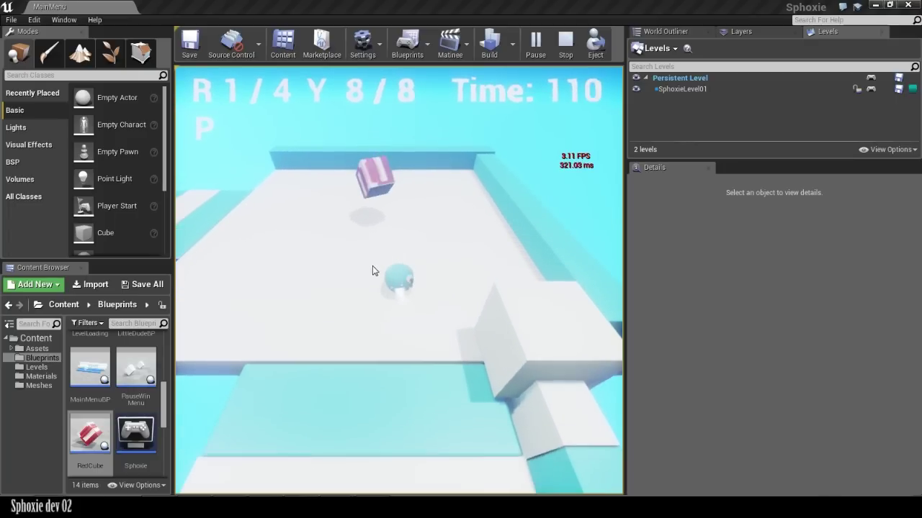
pyautogui.press('w')
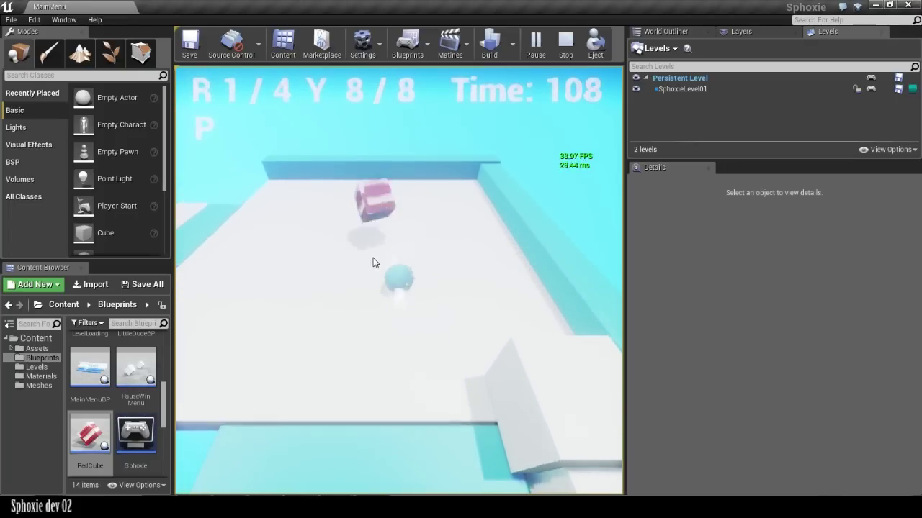
pyautogui.press('w')
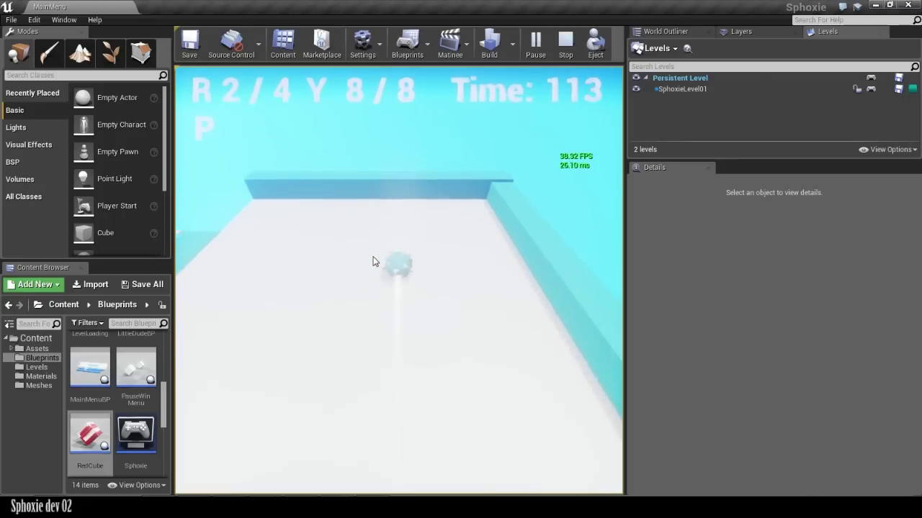
# Cross the side bridge leading off the white platform and steer the ball around the walled turquoise platform beyond it
pyautogui.press('a')
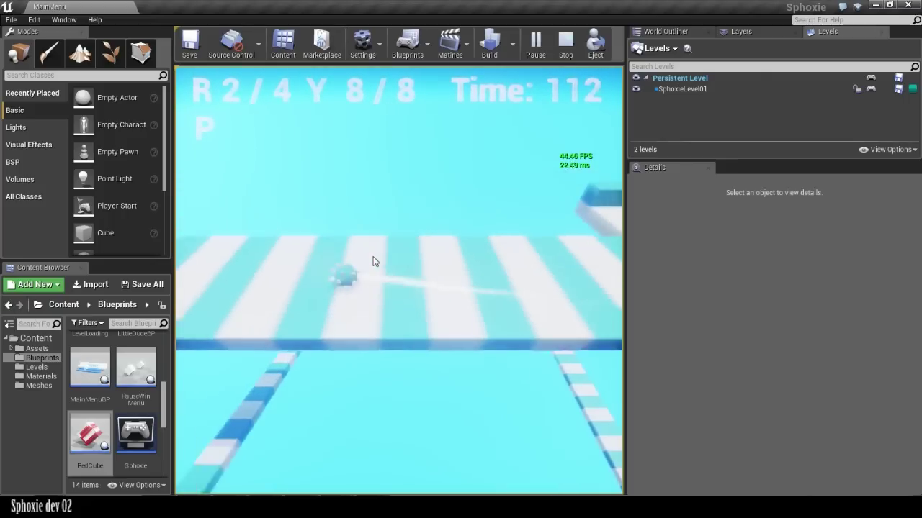
pyautogui.press('a')
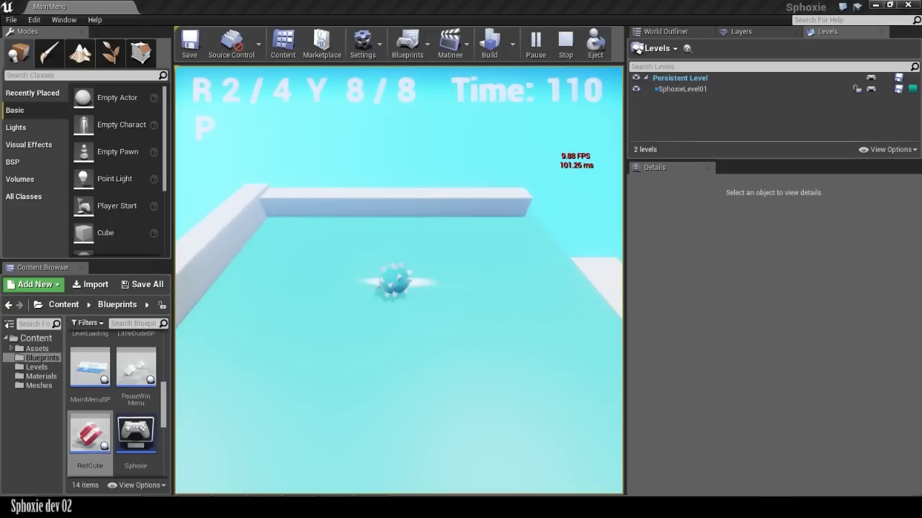
pyautogui.press('d')
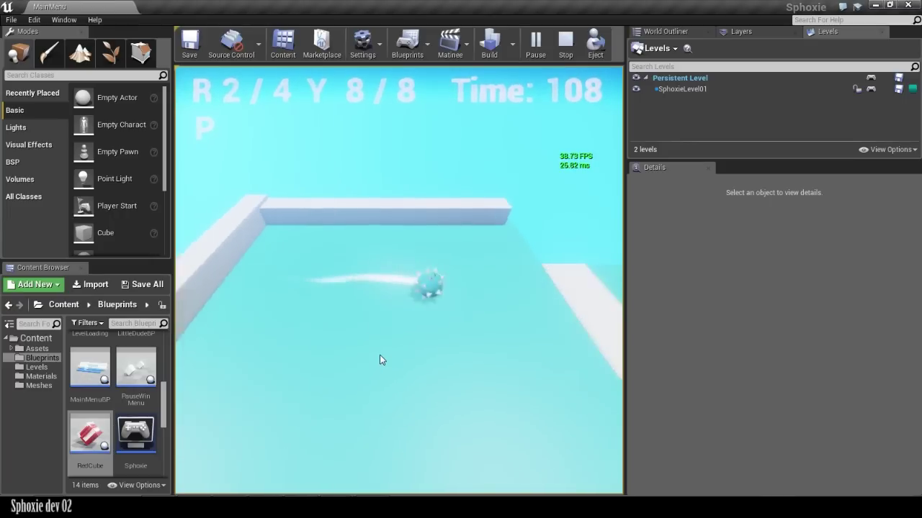
pyautogui.press('w')
pyautogui.press('a')
pyautogui.press('w')
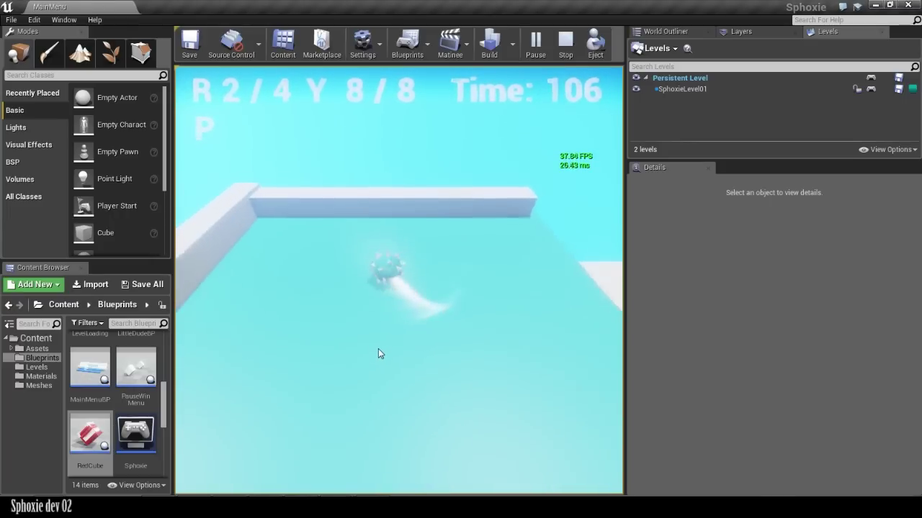
pyautogui.press('d')
pyautogui.press('s')
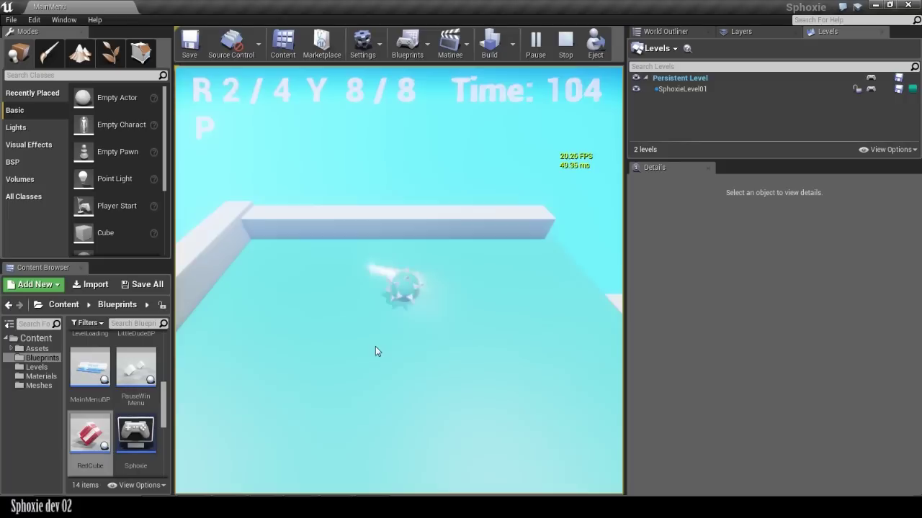
# Roll the ball off the platform to test falling out of the level
pyautogui.press('d')
pyautogui.press('a')
pyautogui.press('a')
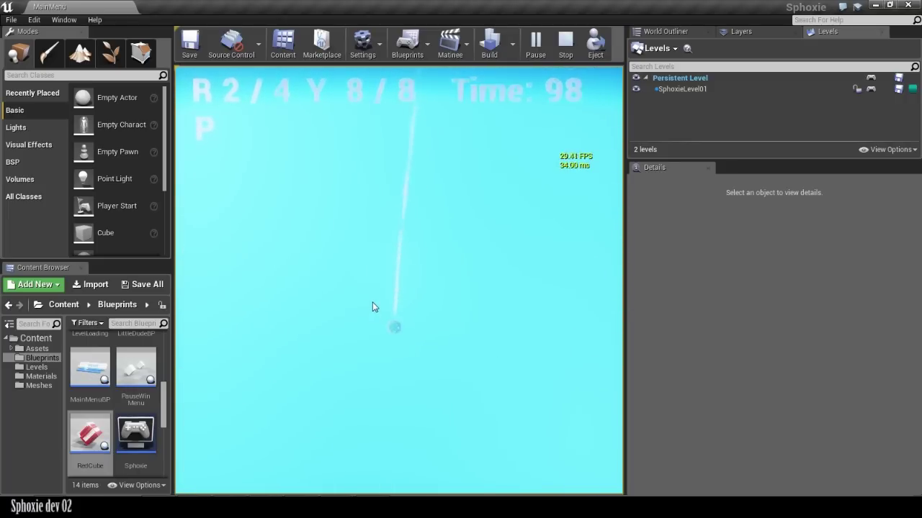
pyautogui.press('w')
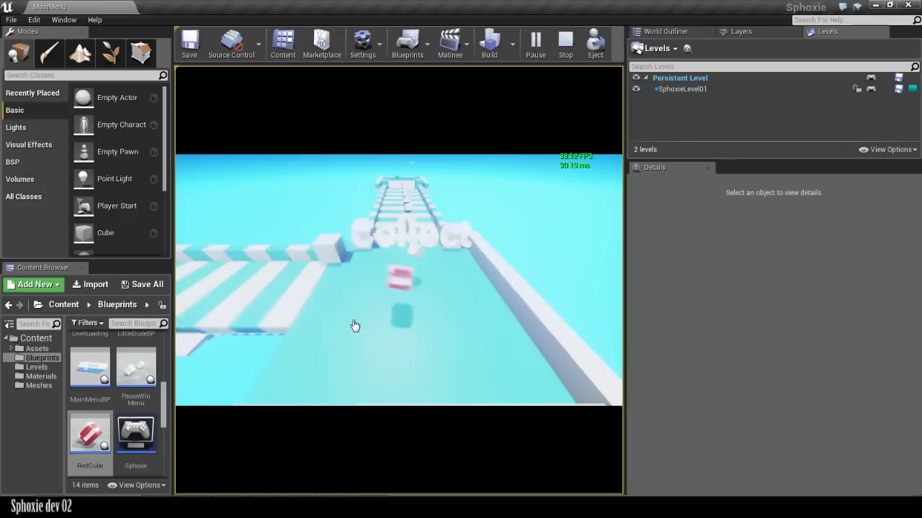
# Replay the level from its start, collecting Y cubes on the first bridge and one red cube
pyautogui.press('a')
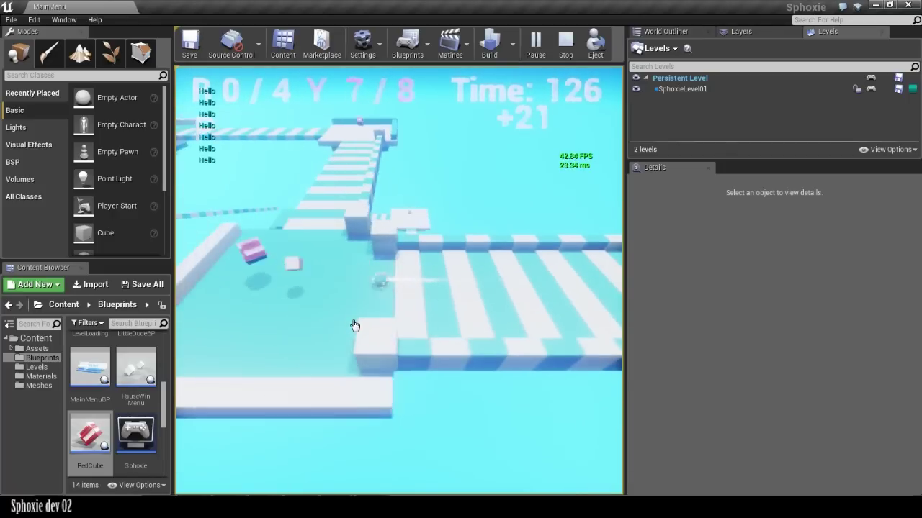
pyautogui.press('d')
pyautogui.press('w')
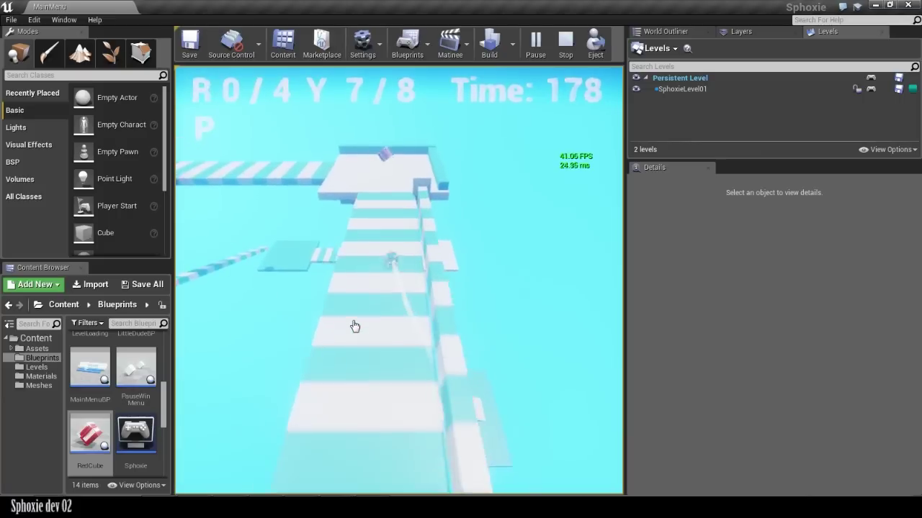
pyautogui.press('s')
pyautogui.press('a')
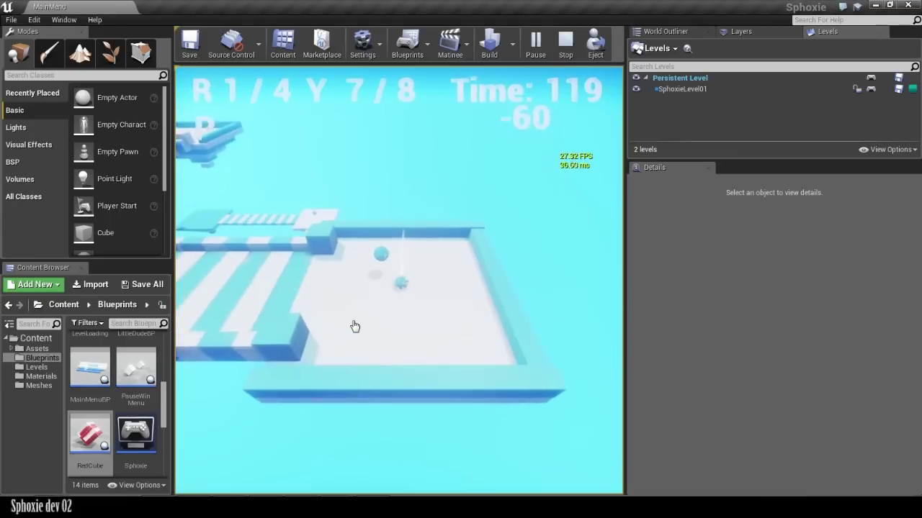
# Roll the ball back across the wide striped bridge to the turquoise platform, collecting the last Y cube and the second red cube
pyautogui.press('a')
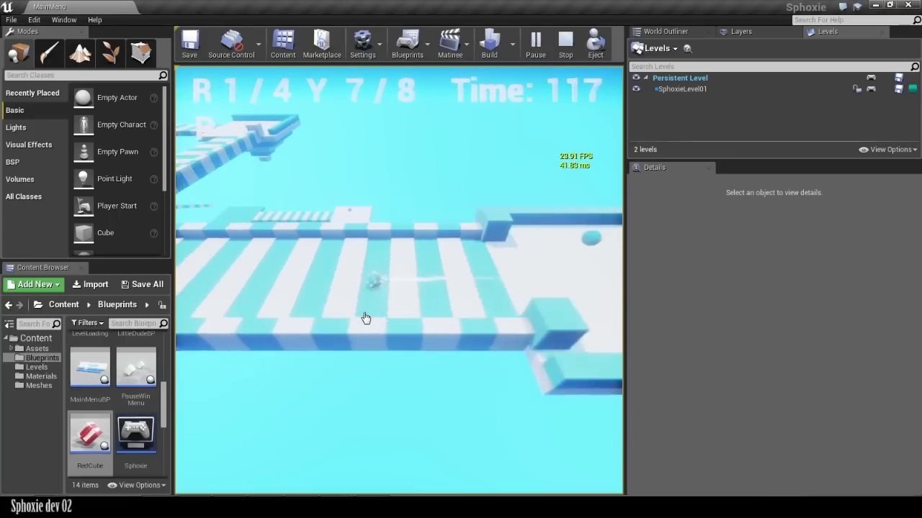
pyautogui.press('a')
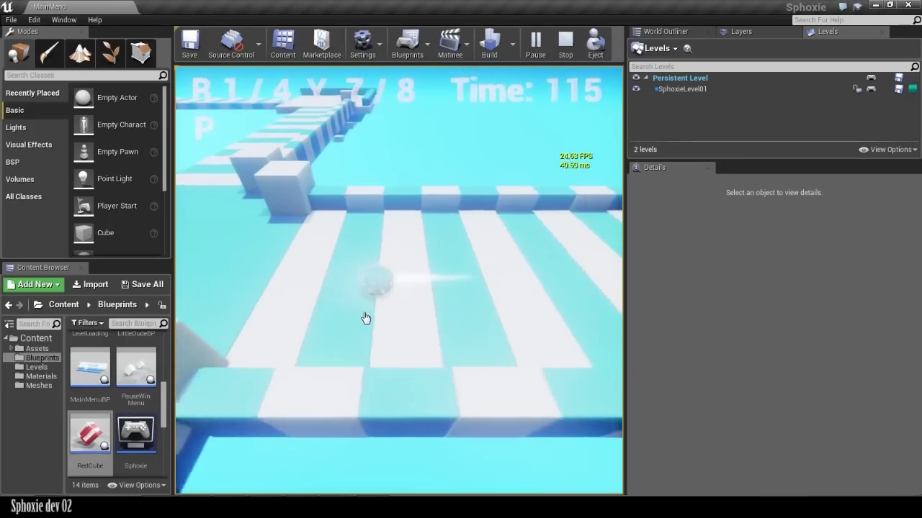
pyautogui.press('a')
pyautogui.press('w')
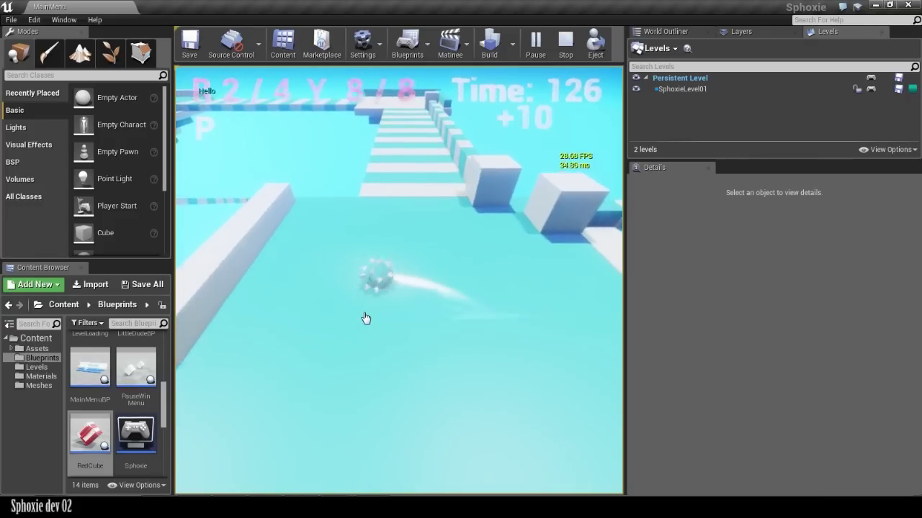
# Roll the ball up the long bridge to the far white platform and onto the side bridge leading off it
pyautogui.press('w')
pyautogui.press('d')
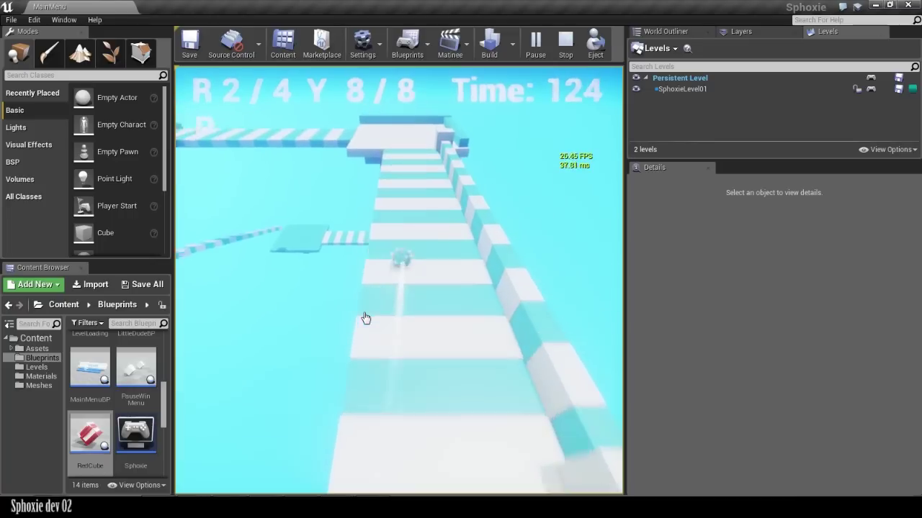
pyautogui.press('w')
pyautogui.press('a')
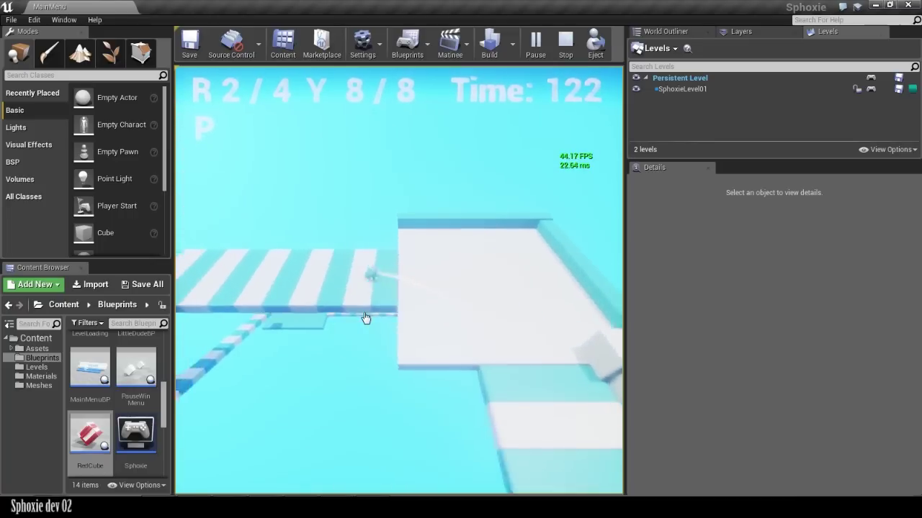
# Steer the ball through the walled turquoise platform and down the descending ramp to collect the third red cube on the large white platform
pyautogui.press('d')
pyautogui.press('s')
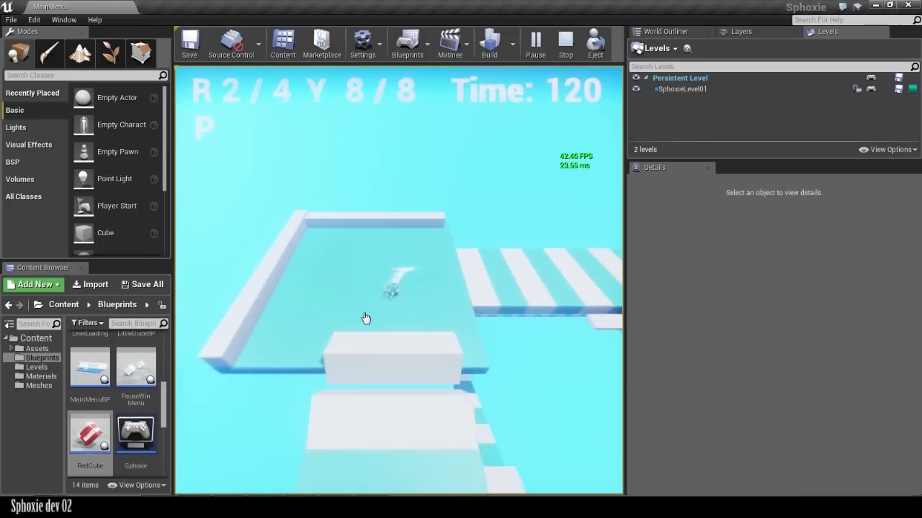
pyautogui.press('s')
pyautogui.press('space')
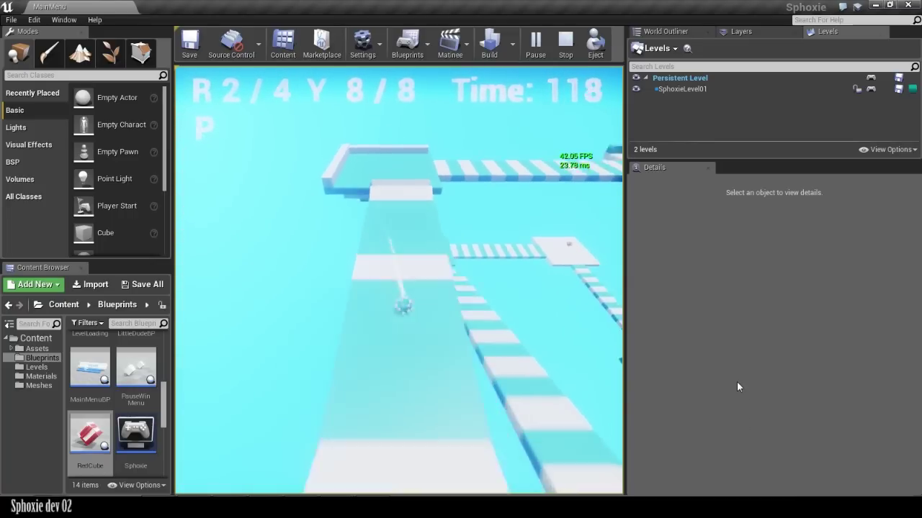
pyautogui.press('s')
pyautogui.press('d')
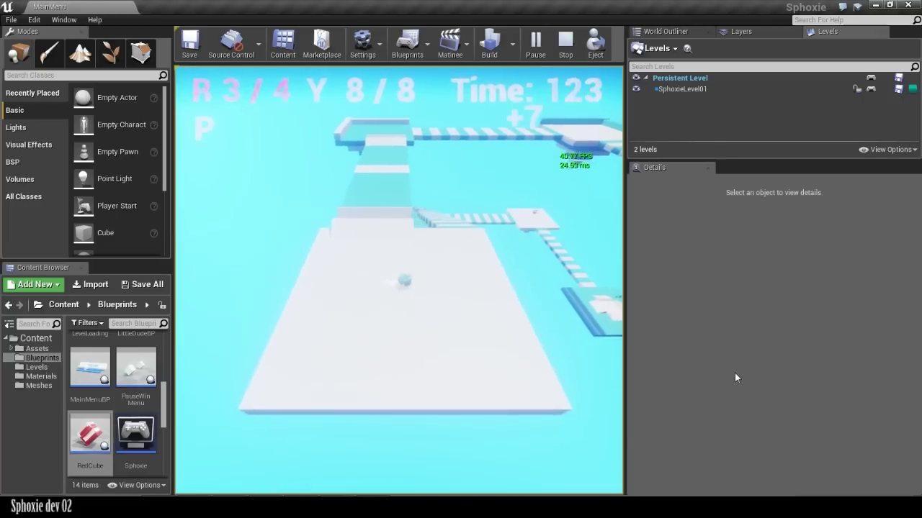
# Roll the ball along the narrow bridge to the small turquoise platform and cross the side bridge toward the last red cube
pyautogui.press('w')
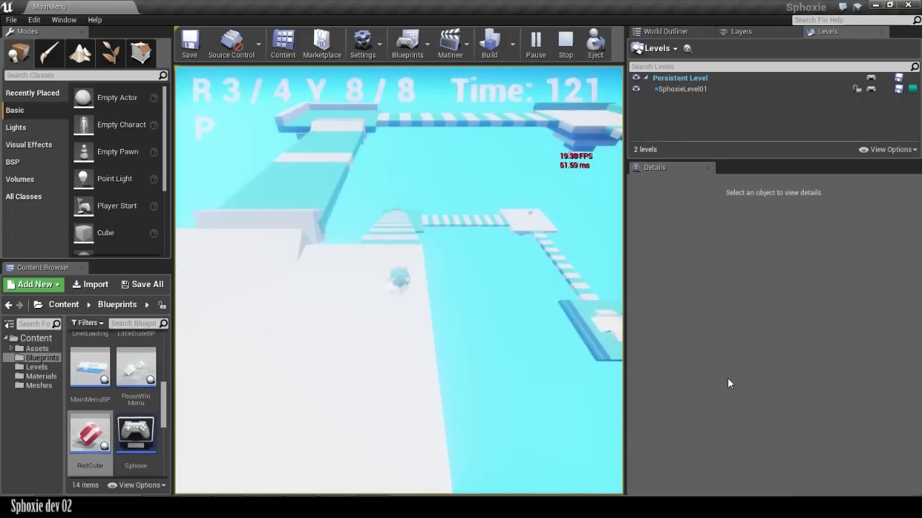
pyautogui.press('w')
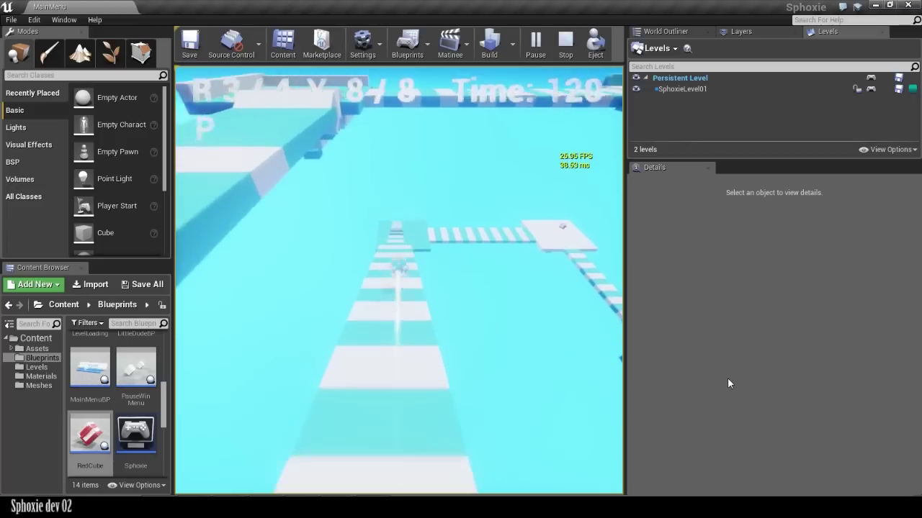
pyautogui.press('w')
pyautogui.press('w')
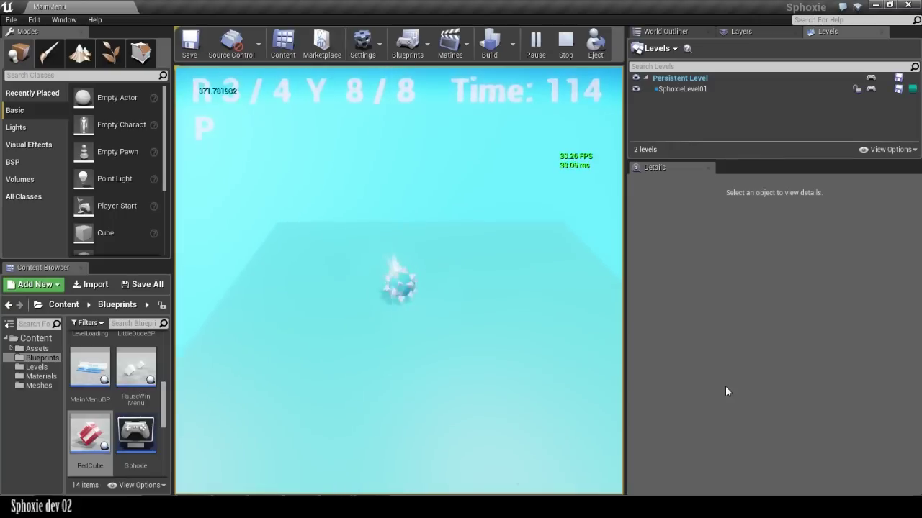
pyautogui.press('d')
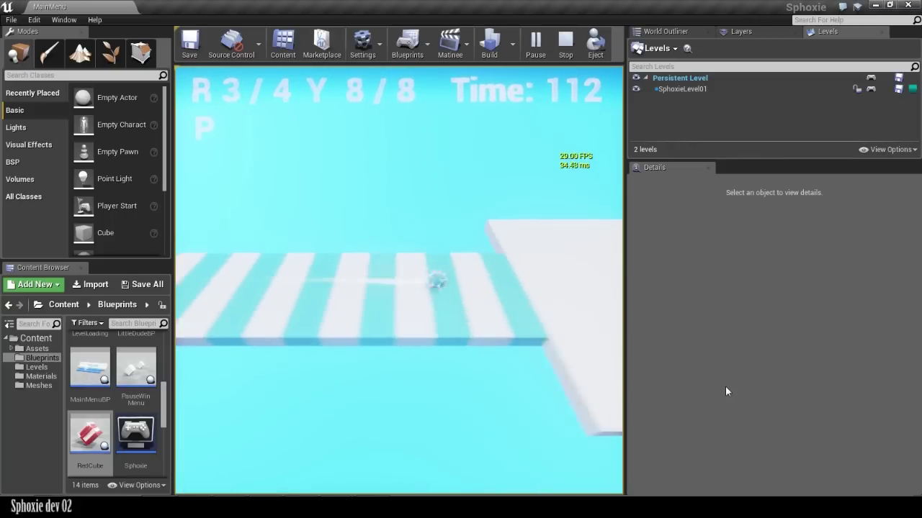
pyautogui.press('a')
pyautogui.press('s')
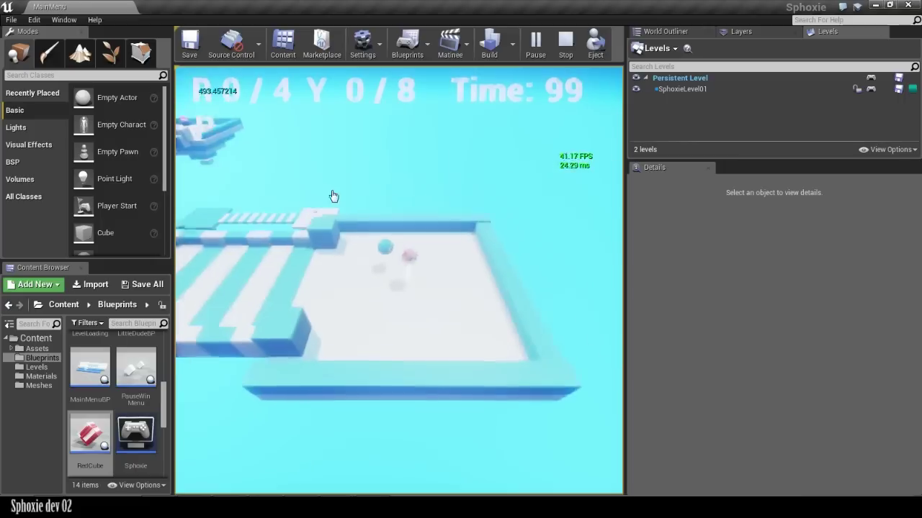
# Leave the level for the main menu and open the Azure level selection
pyautogui.click(201, 130)
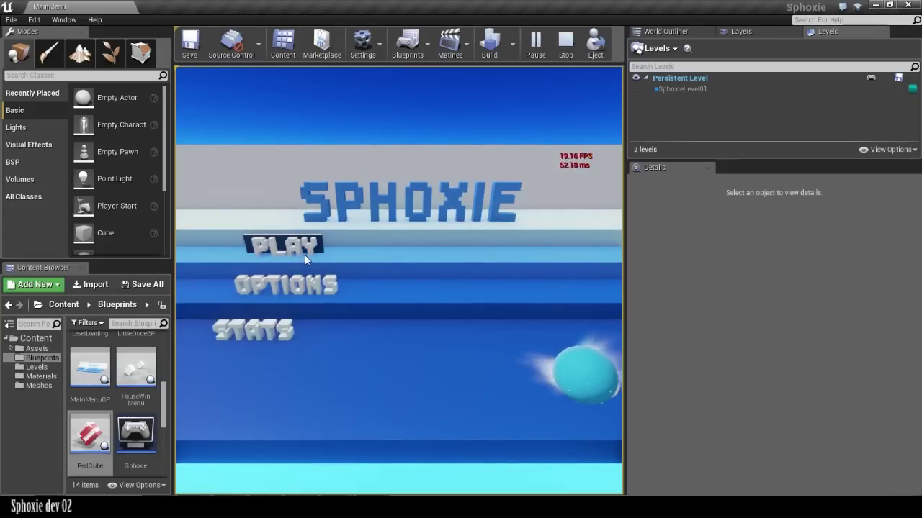
pyautogui.click(304, 252)
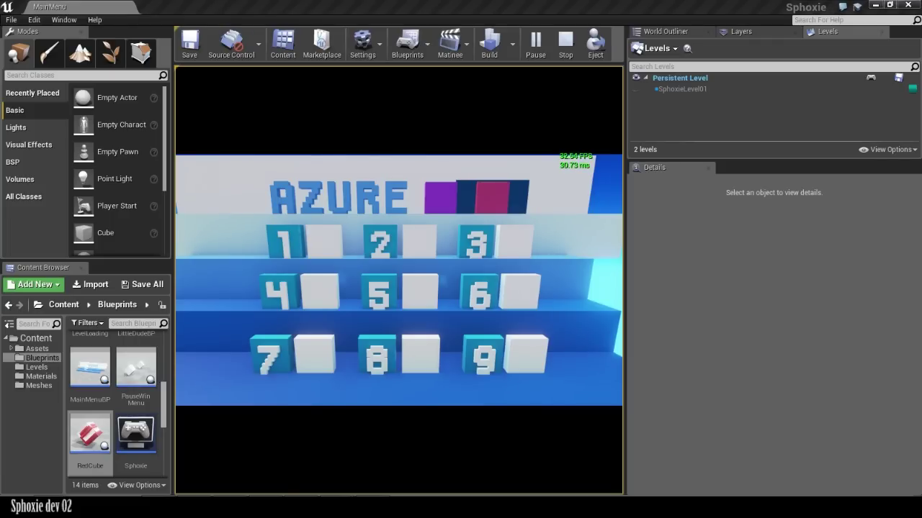
# Examine the InputAxis MoveForward event in the AzureMenuBP event graph, following its comparisons, branches and delays
pyautogui.moveTo(921, 120); pyautogui.dragTo(645, 2)
pyautogui.scroll(6, 357, 169)
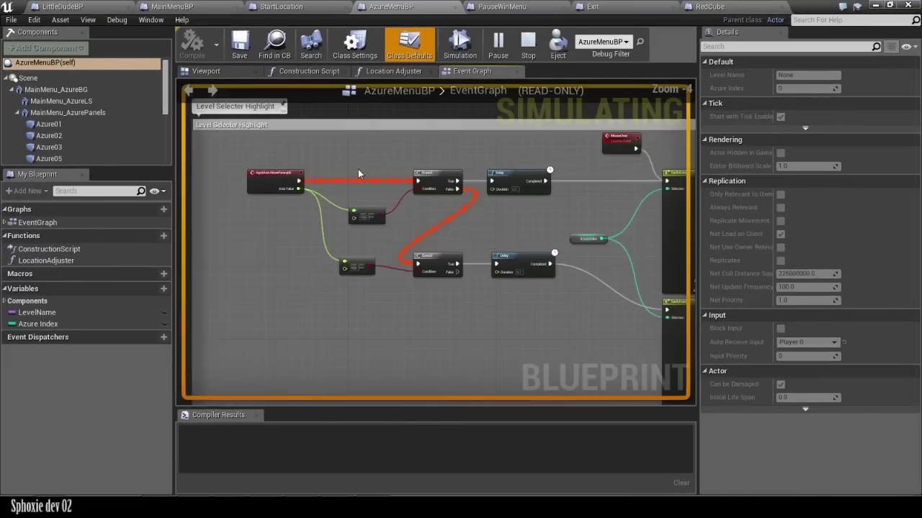
pyautogui.moveTo(266, 159); pyautogui.dragTo(326, 168, button='right')
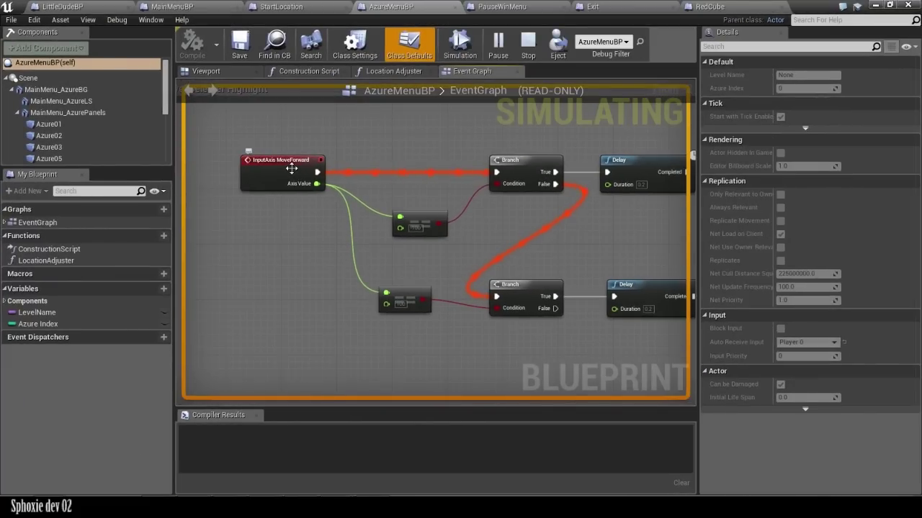
pyautogui.scroll(2, 361, 186)
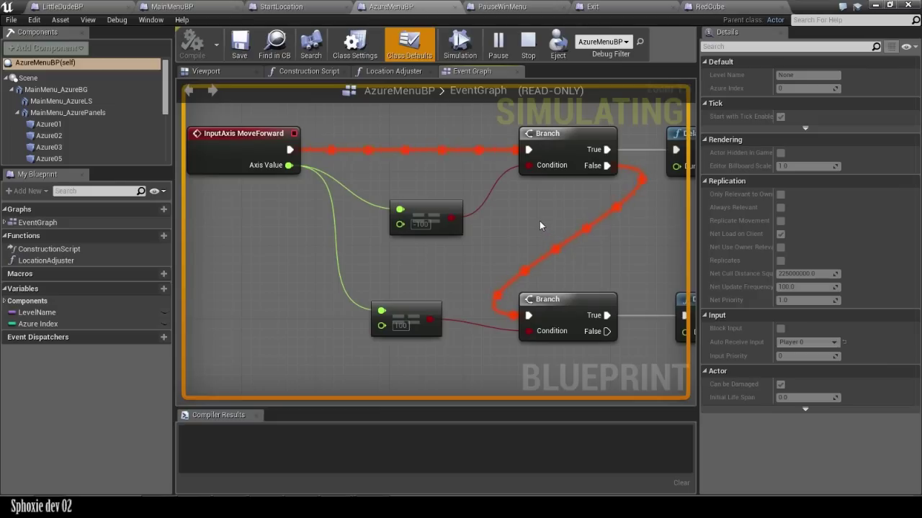
pyautogui.moveTo(538, 220); pyautogui.dragTo(329, 247, button='right')
pyautogui.moveTo(565, 252); pyautogui.dragTo(487, 251, button='right')
pyautogui.moveTo(194, 259); pyautogui.dragTo(367, 244, button='right')
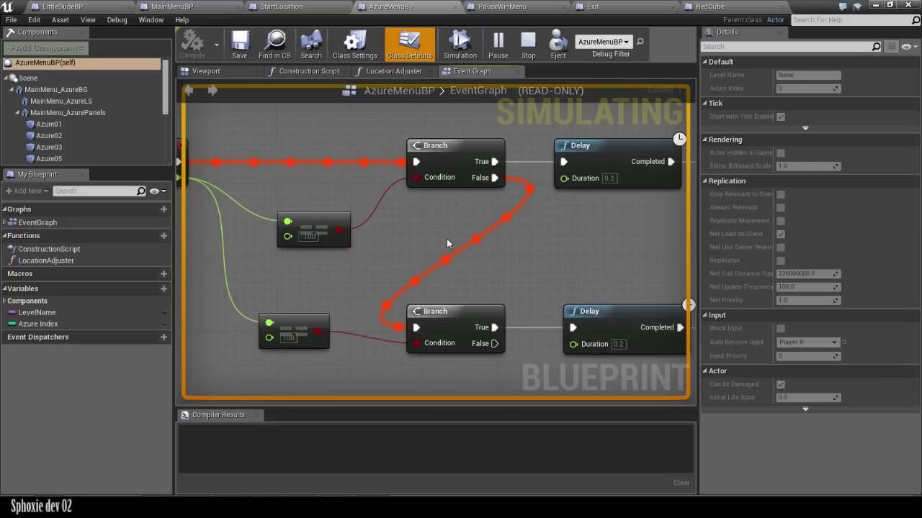
pyautogui.moveTo(641, 248); pyautogui.dragTo(553, 207, button='right')
pyautogui.scroll(-2, 545, 232)
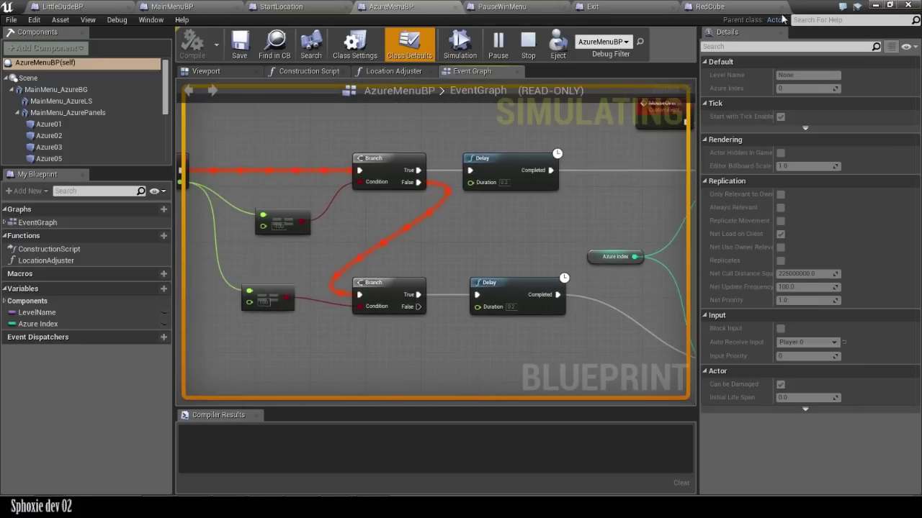
# Move the blueprint window aside and test moving the Azure menu's level highlight vertically with the keyboard
pyautogui.moveTo(813, 5); pyautogui.dragTo(921, 85)
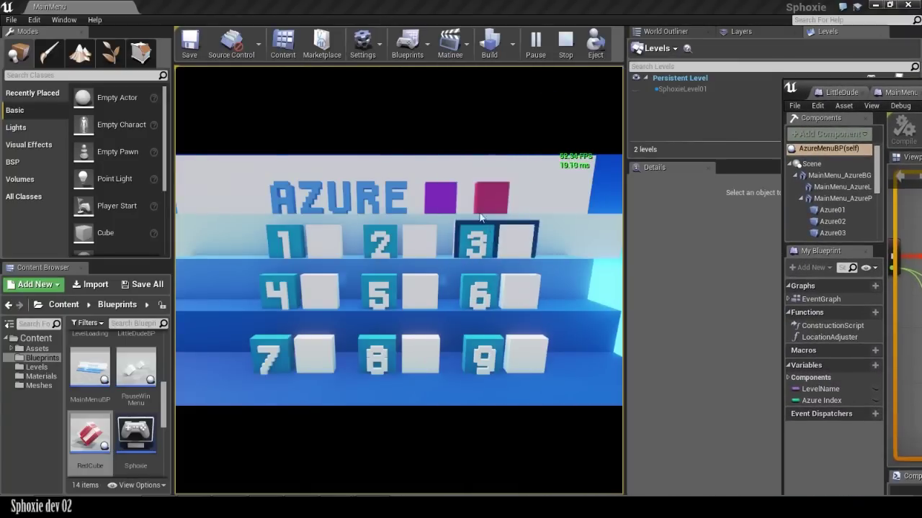
pyautogui.click(568, 185)
pyautogui.press('Down')
pyautogui.press('Down')
pyautogui.press('Up')
pyautogui.press('Up')
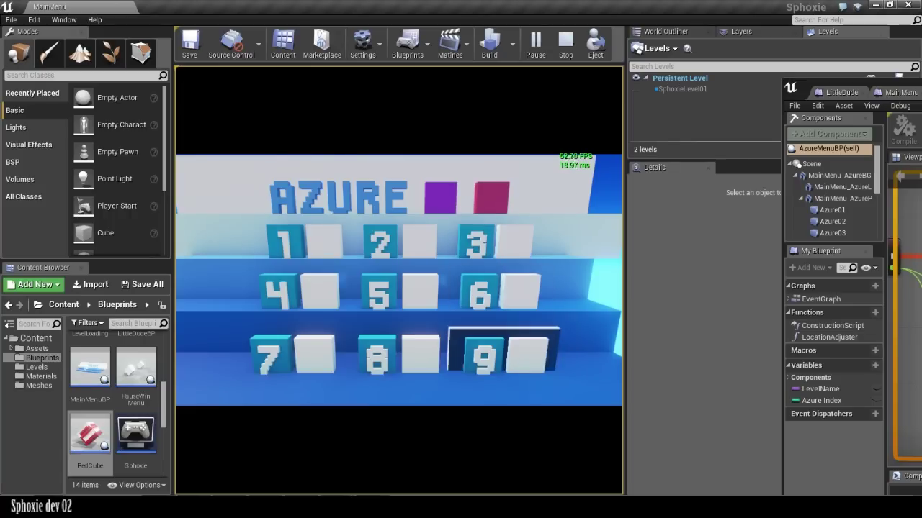
# Return to the AzureMenuBP graph and trace the Switch on Int outputs to the Location Adjuster calls and Azure Index setters
pyautogui.moveTo(921, 80); pyautogui.dragTo(702, 0)
pyautogui.moveTo(647, 206); pyautogui.dragTo(376, 206, button='right')
pyautogui.scroll(-1, 376, 207)
pyautogui.scroll(-1, 376, 208)
pyautogui.moveTo(492, 201); pyautogui.dragTo(471, 206, button='right')
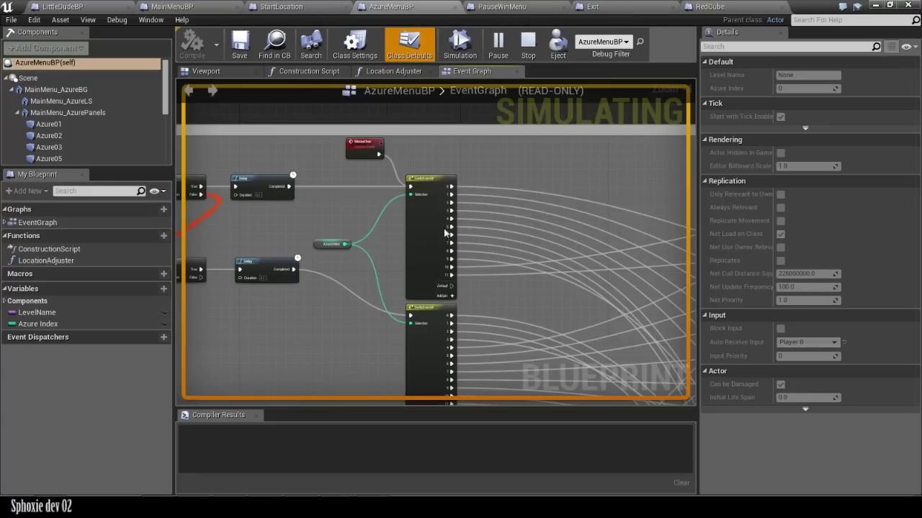
pyautogui.moveTo(386, 270); pyautogui.dragTo(180, 194, button='right')
pyautogui.moveTo(658, 198); pyautogui.dragTo(180, 155, button='right')
pyautogui.scroll(5, 511, 201)
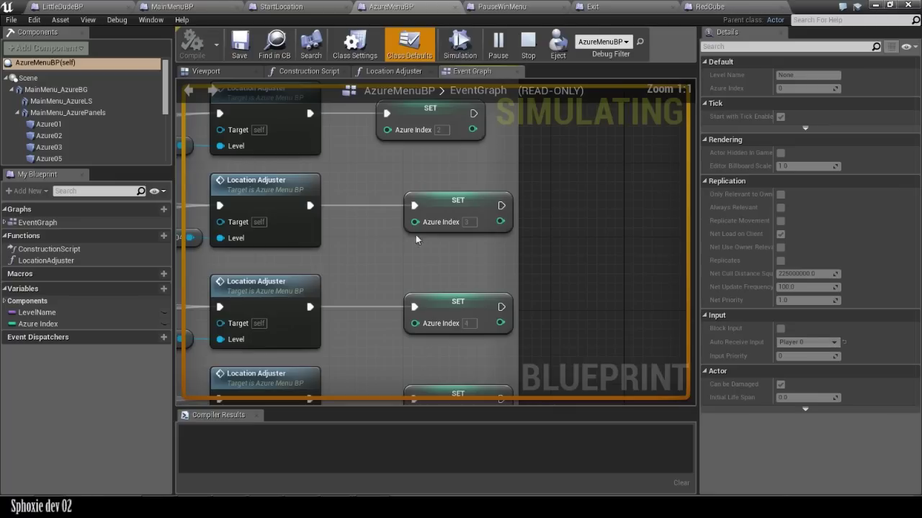
# Examine the overall Level Selecter Highlight section and the paired Switch on Int nodes driven by Azure Index
pyautogui.scroll(-6, 396, 220)
pyautogui.scroll(-6, 395, 219)
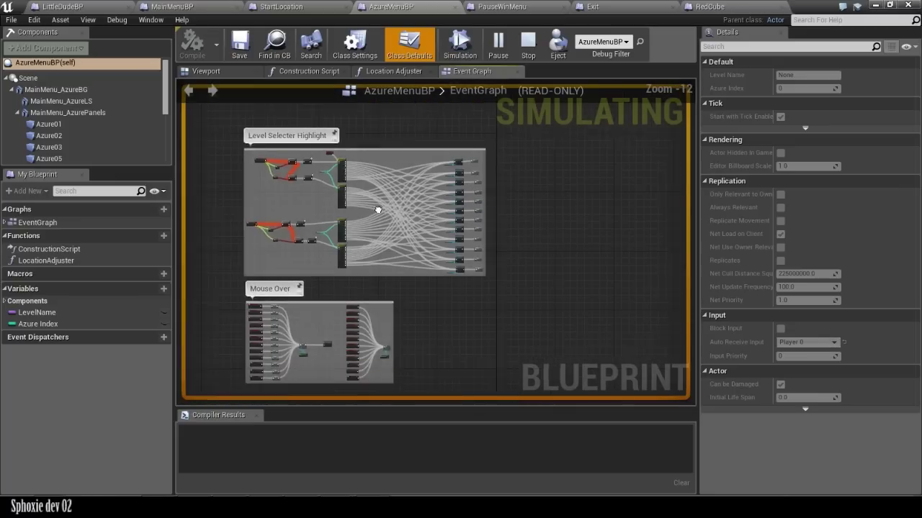
pyautogui.scroll(9, 378, 210)
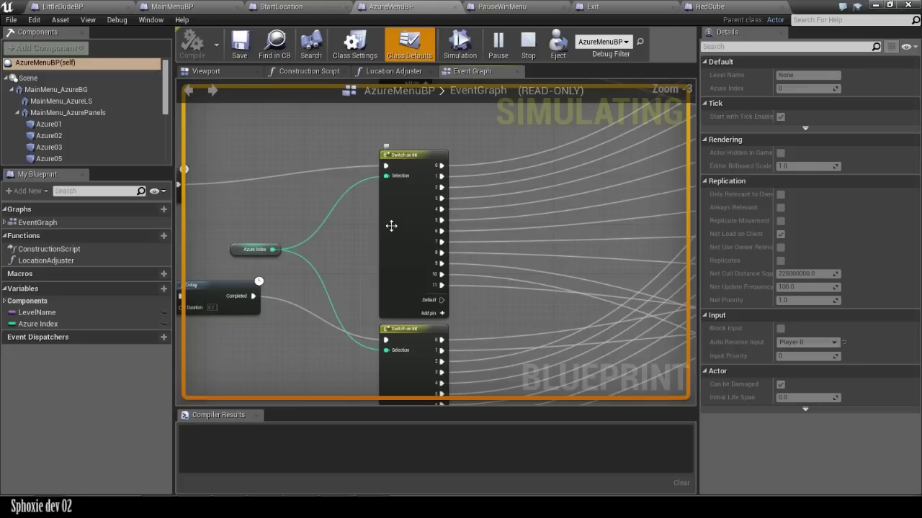
pyautogui.scroll(-5, 391, 226)
pyautogui.scroll(5, 401, 233)
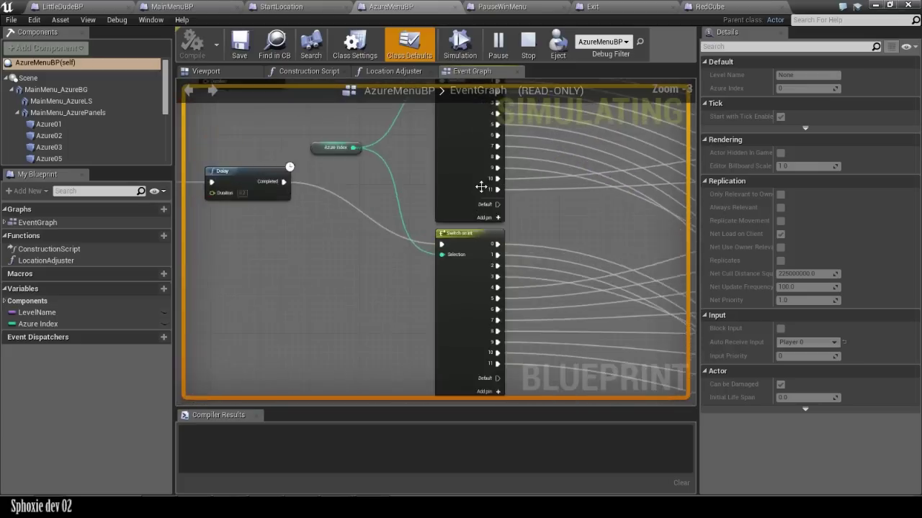
pyautogui.scroll(-6, 480, 187)
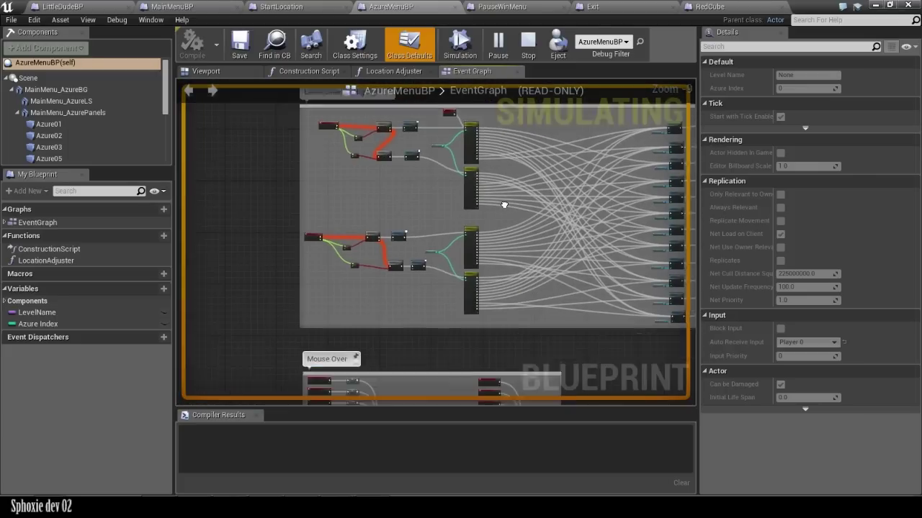
# Inspect the Mouse Over section's OnBeginCursorOver events and the Azure Index setter attached to each level panel
pyautogui.moveTo(504, 205); pyautogui.dragTo(496, 114, button='right')
pyautogui.moveTo(466, 259); pyautogui.dragTo(452, 168, button='right')
pyautogui.scroll(9, 345, 198)
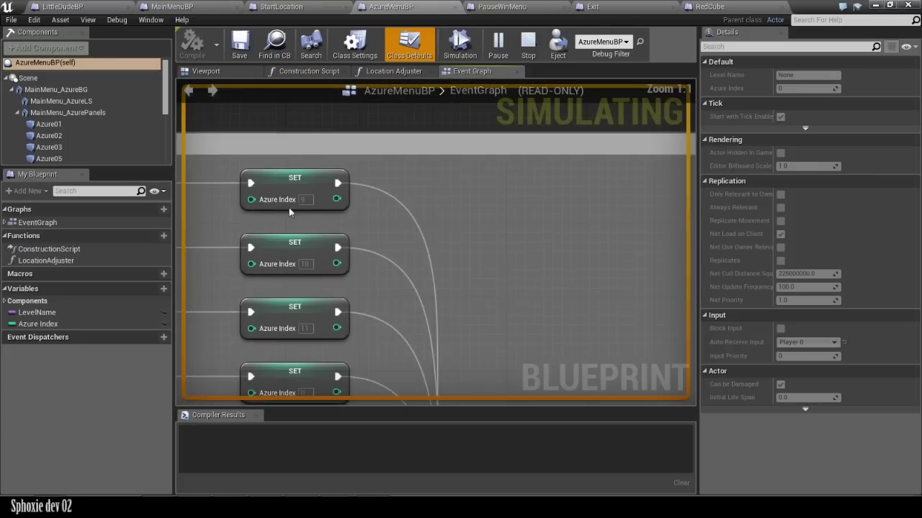
pyautogui.moveTo(289, 207); pyautogui.dragTo(342, 180, button='right')
pyautogui.click(324, 164)
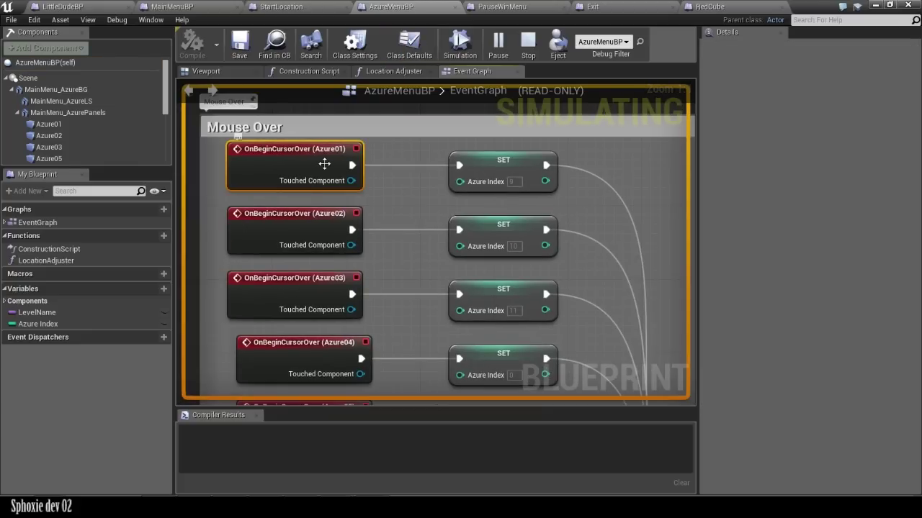
pyautogui.scroll(-5, 566, 175)
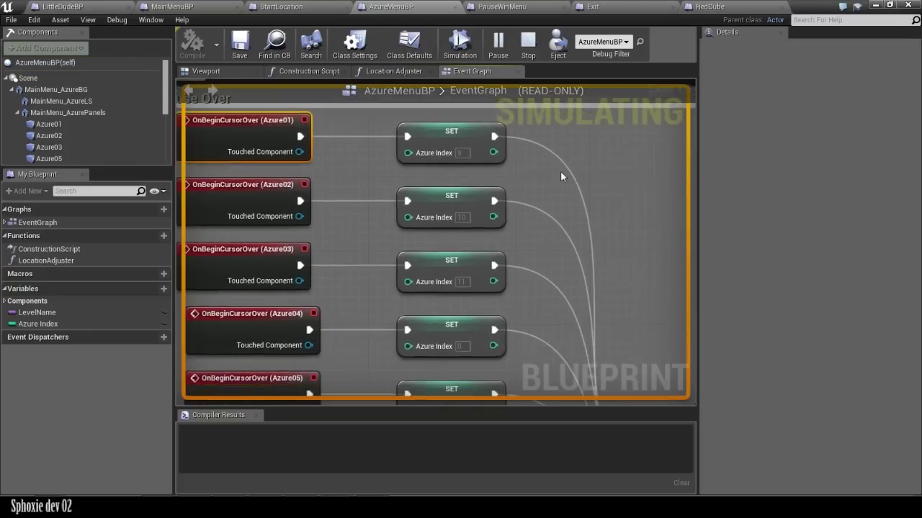
# Follow the mouse-over chain through the Current Mouse Cursor setter and Mouse Over call to the MouseOver custom event's Switch on Int
pyautogui.scroll(2, 557, 204)
pyautogui.scroll(-1, 516, 183)
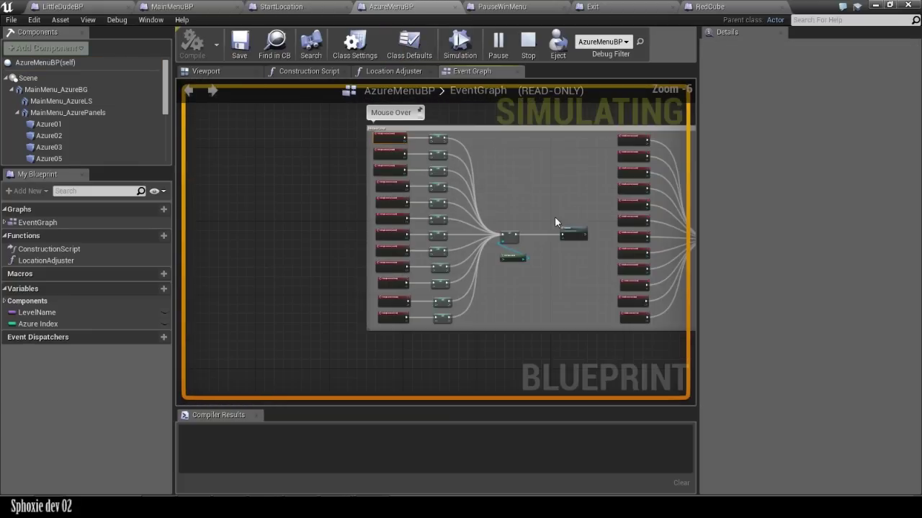
pyautogui.scroll(5, 503, 205)
pyautogui.scroll(-9, 568, 172)
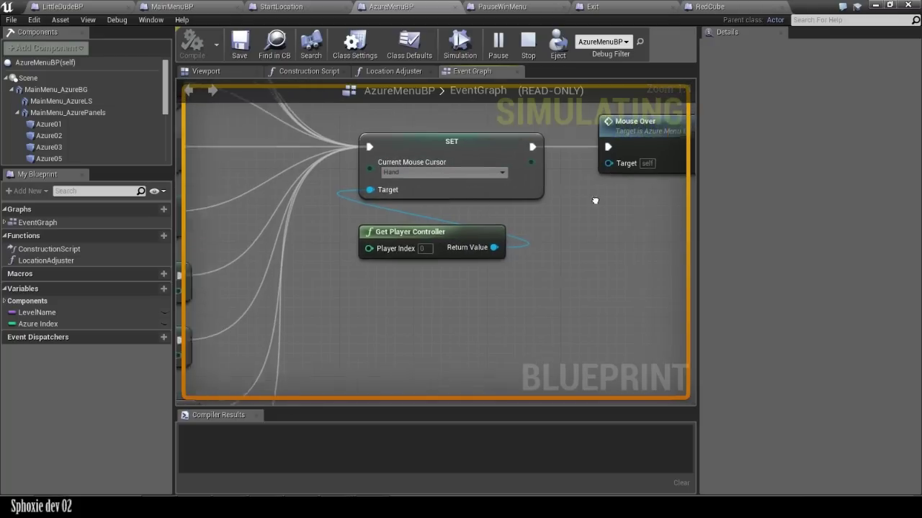
pyautogui.scroll(7, 411, 329)
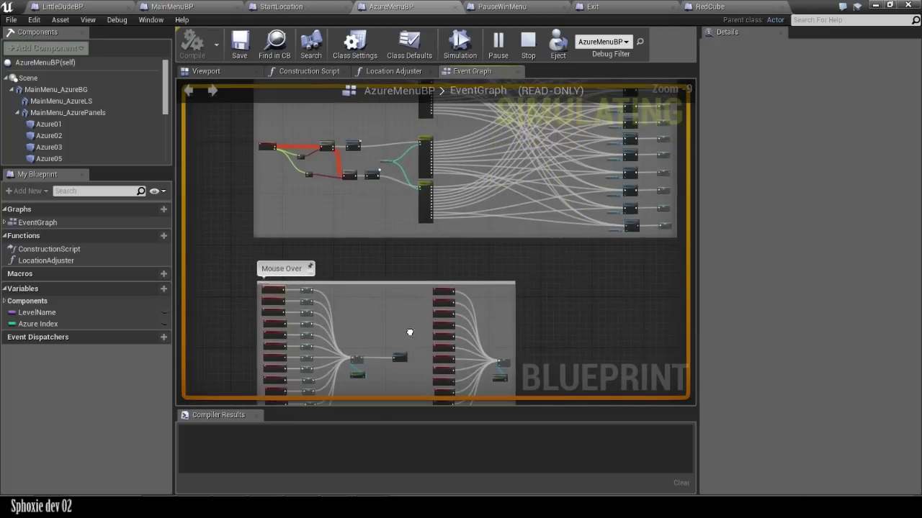
pyautogui.scroll(2, 338, 115)
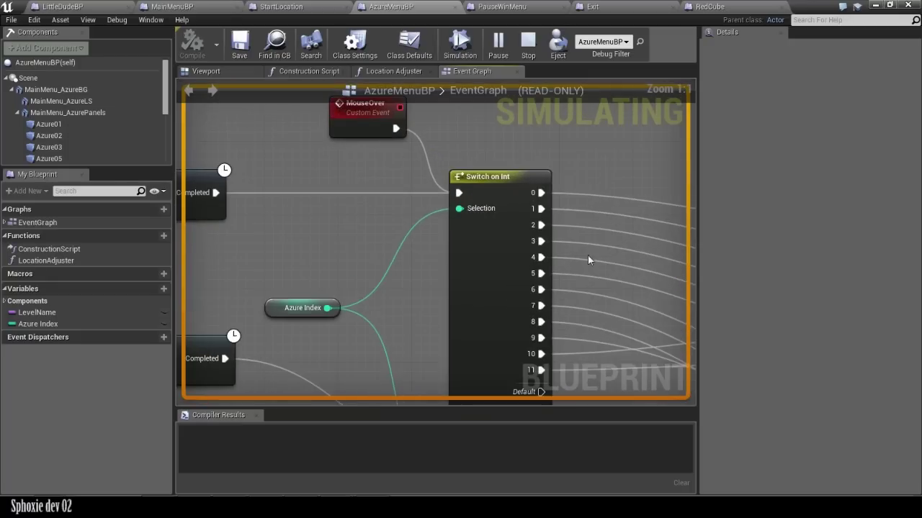
# Trace the Switch on Int outputs to the Location Adjuster calls and Azure Index setters across the Level Selecter Highlight section
pyautogui.moveTo(586, 254); pyautogui.dragTo(323, 198, button='right')
pyautogui.scroll(-3, 323, 198)
pyautogui.moveTo(560, 256); pyautogui.dragTo(75, 213, button='right')
pyautogui.moveTo(646, 238); pyautogui.dragTo(500, 236, button='right')
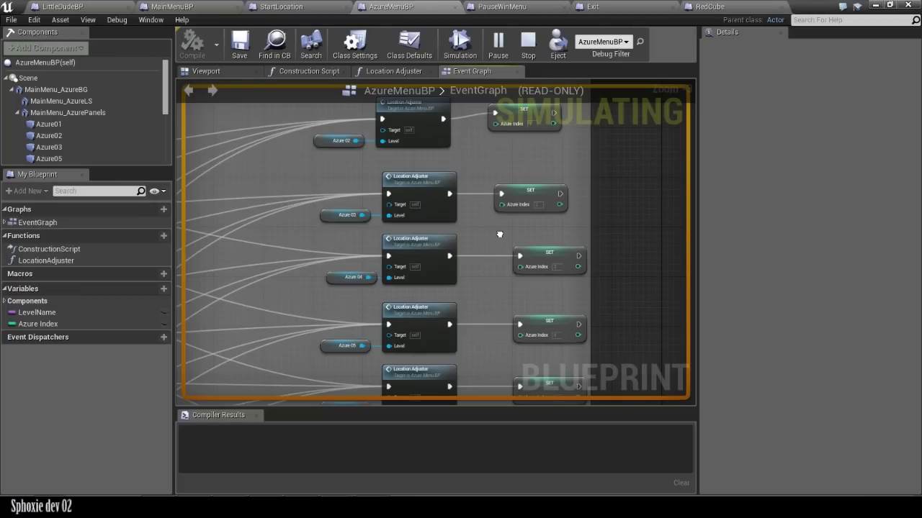
pyautogui.scroll(-10, 500, 234)
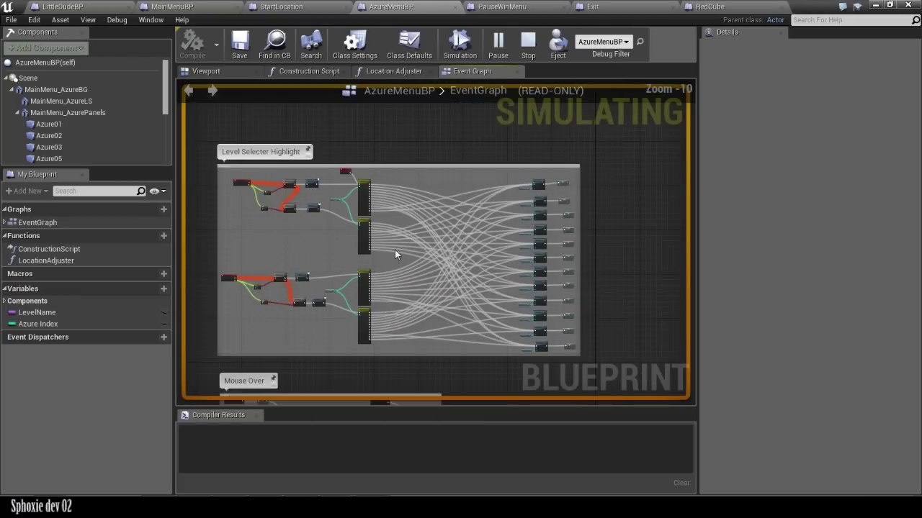
pyautogui.moveTo(394, 255); pyautogui.dragTo(469, 181, button='right')
pyautogui.scroll(3, 341, 246)
pyautogui.moveTo(532, 294); pyautogui.dragTo(343, 375, button='right')
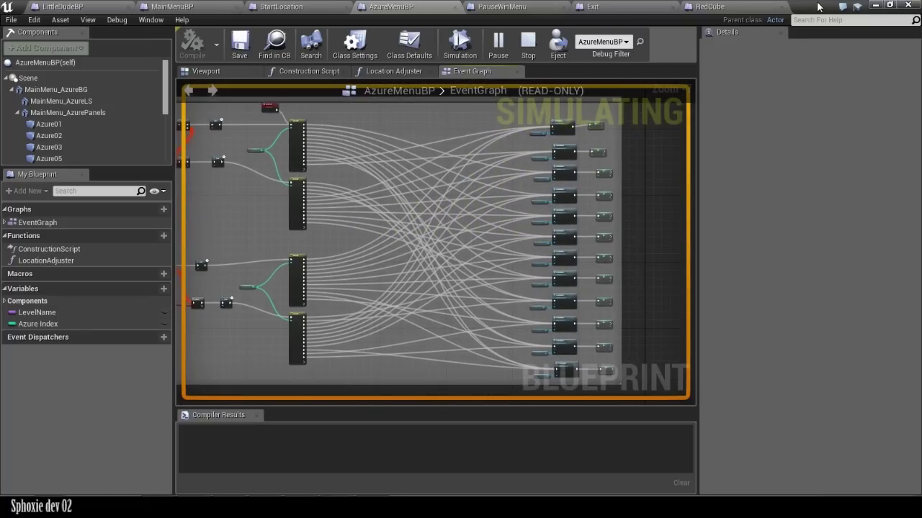
# Place the blueprint window beside the running Azure menu to watch the live execution wires, and maximize it again
pyautogui.moveTo(817, 7); pyautogui.dragTo(685, 101)
pyautogui.moveTo(796, 226); pyautogui.dragTo(688, 252)
pyautogui.moveTo(582, 106); pyautogui.dragTo(827, 43)
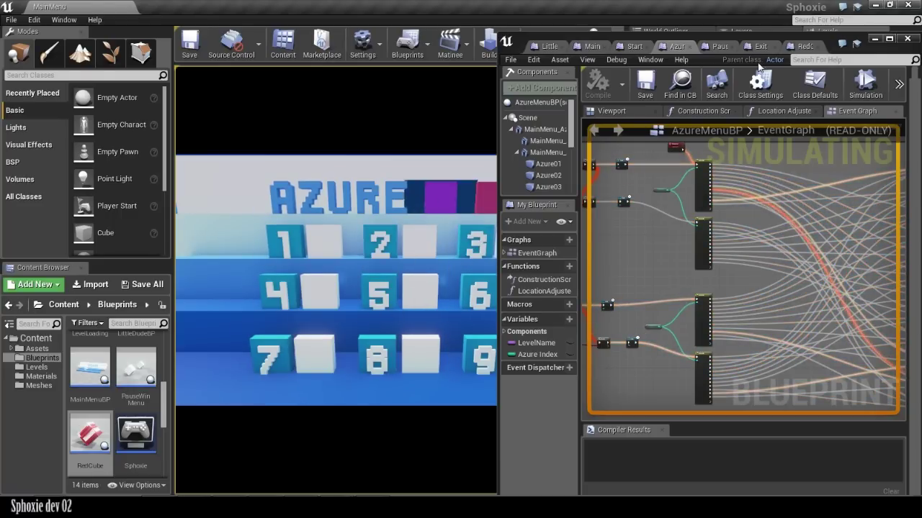
pyautogui.moveTo(865, 50); pyautogui.dragTo(638, 1)
# Locate the InputAction Jump event in the AzureMenuBP graph and inspect its link to the Switch on Int node
pyautogui.moveTo(664, 191); pyautogui.dragTo(772, 232, button='right')
pyautogui.moveTo(522, 201); pyautogui.dragTo(553, 329, button='right')
pyautogui.scroll(-5, 589, 234)
pyautogui.moveTo(645, 195); pyautogui.dragTo(531, 192, button='right')
pyautogui.scroll(5, 536, 191)
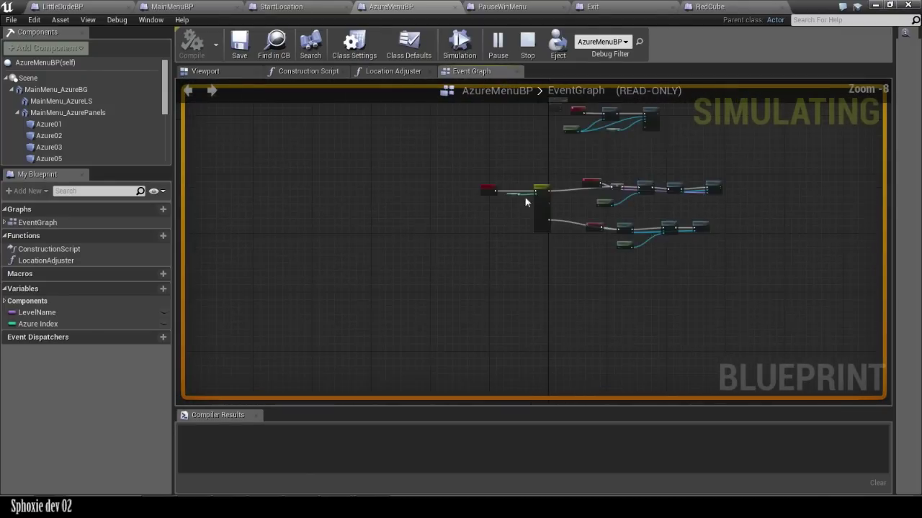
pyautogui.moveTo(465, 169); pyautogui.dragTo(445, 242, button='right')
pyautogui.click(413, 183)
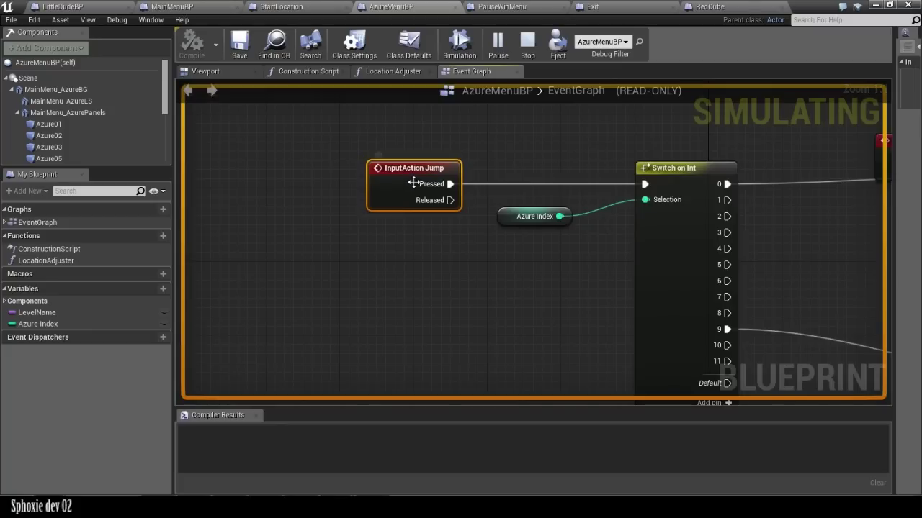
# Follow output 0 of the Jump event's Switch on Int to OnClicked (Azure01) and the SphoxieLevel01 Level Name setter
pyautogui.moveTo(636, 195); pyautogui.dragTo(379, 195, button='right')
pyautogui.moveTo(660, 231); pyautogui.dragTo(594, 176, button='right')
pyautogui.click(604, 154)
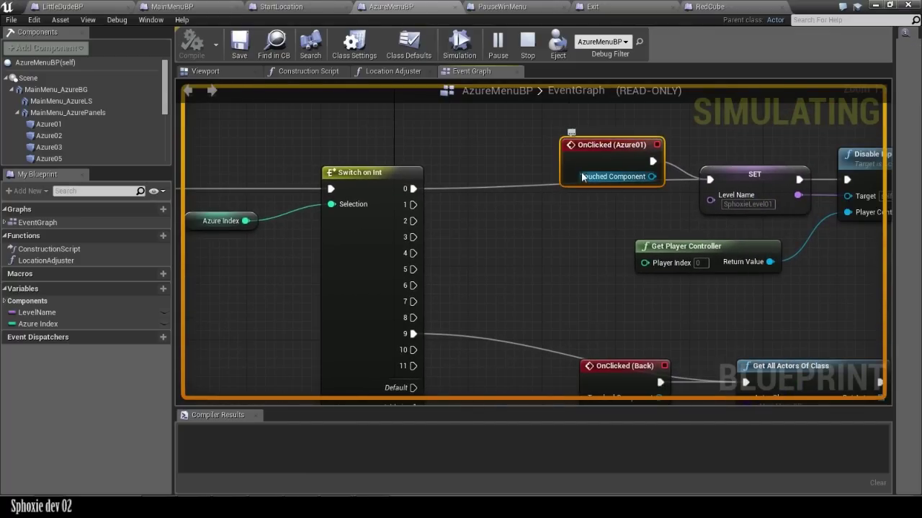
pyautogui.click(764, 180)
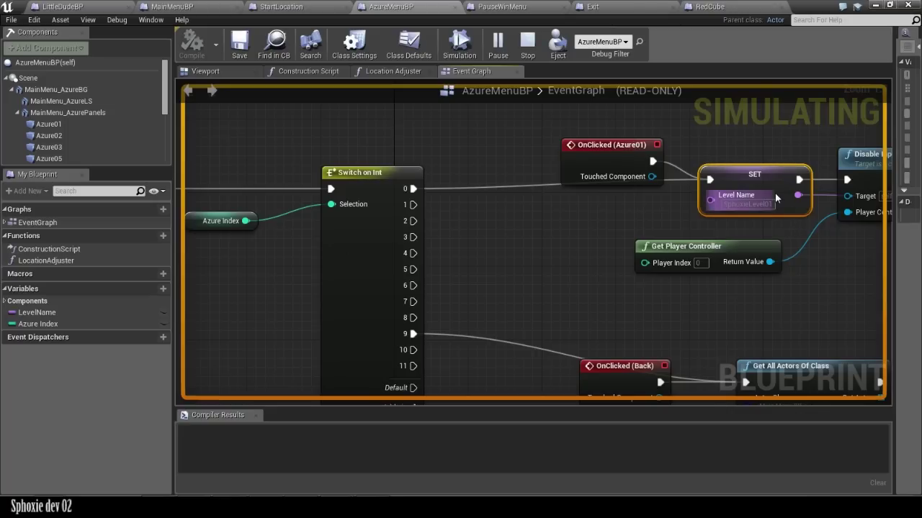
# Inspect the Disable Input, Get All Actors Of Class and Level Load nodes that follow the Level Name setter
pyautogui.moveTo(789, 232); pyautogui.dragTo(507, 229, button='right')
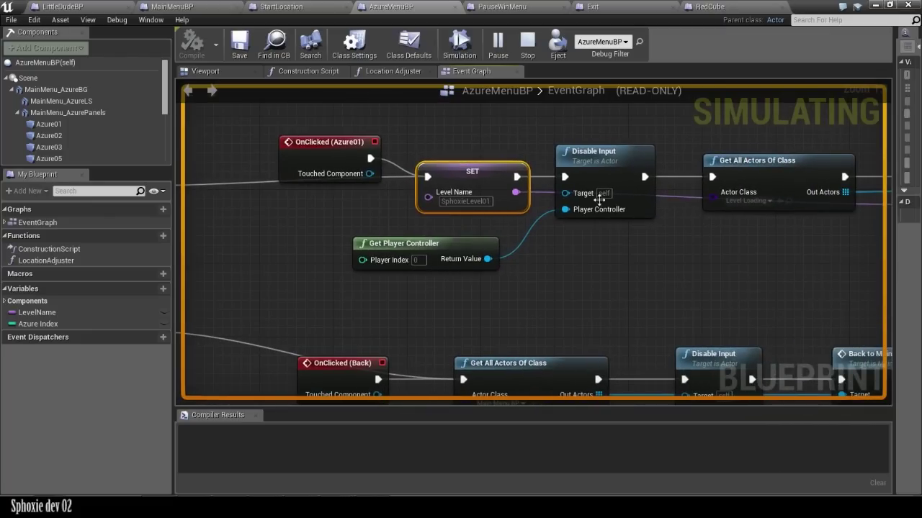
pyautogui.click(603, 178)
pyautogui.click(609, 163)
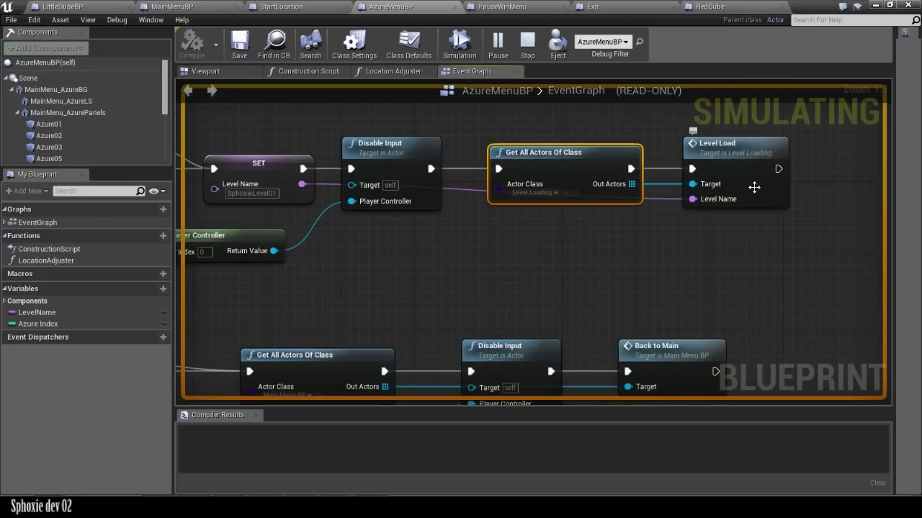
pyautogui.click(747, 152)
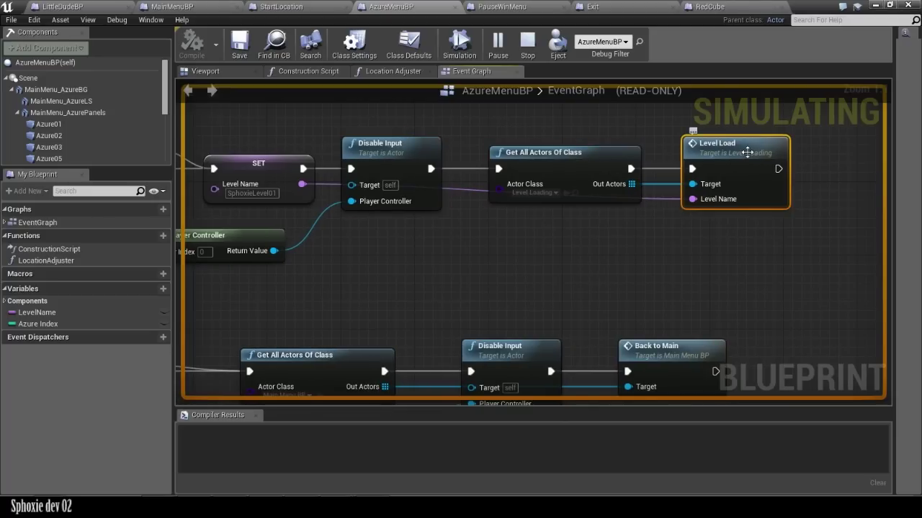
# Open the Level Load event's definition in LevelLoading and examine the Level Load, Level Restart and Level Unload events
pyautogui.doubleClick(722, 147)
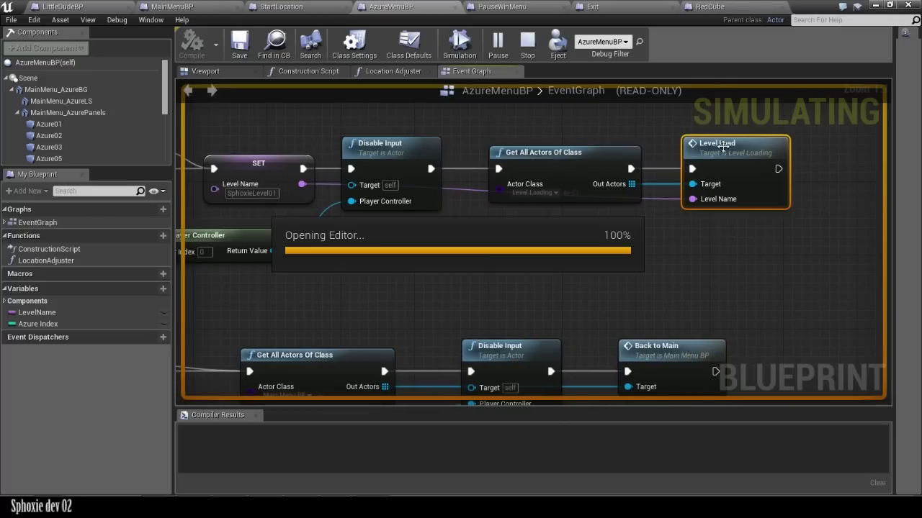
pyautogui.scroll(-6, 462, 135)
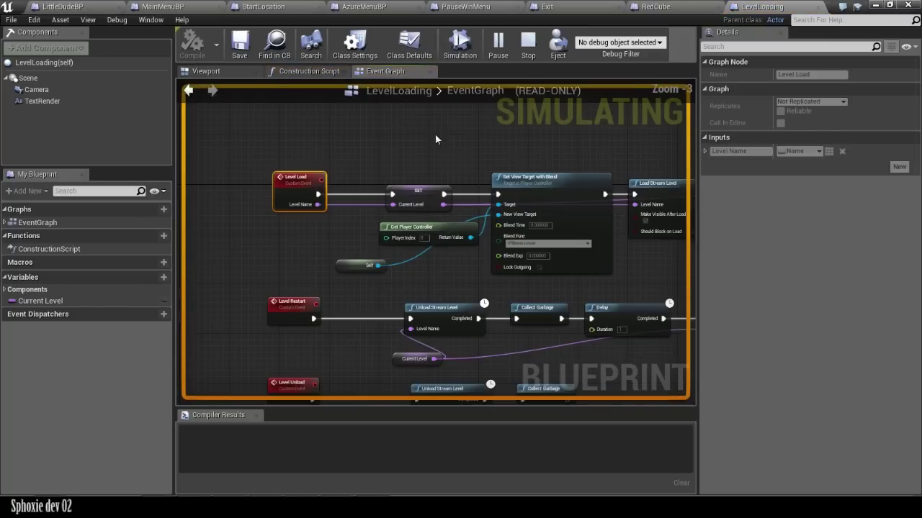
pyautogui.moveTo(489, 163); pyautogui.dragTo(543, 176, button='right')
pyautogui.scroll(5, 376, 162)
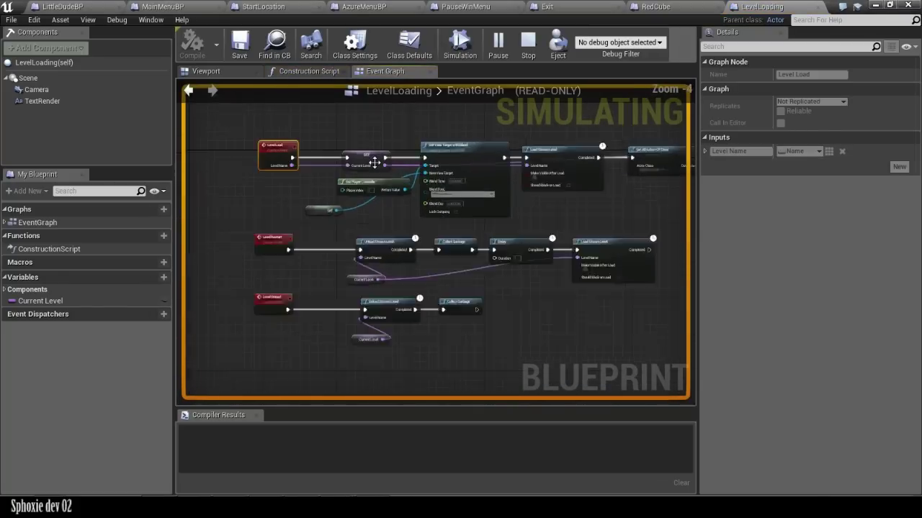
pyautogui.moveTo(391, 156); pyautogui.dragTo(498, 93, button='right')
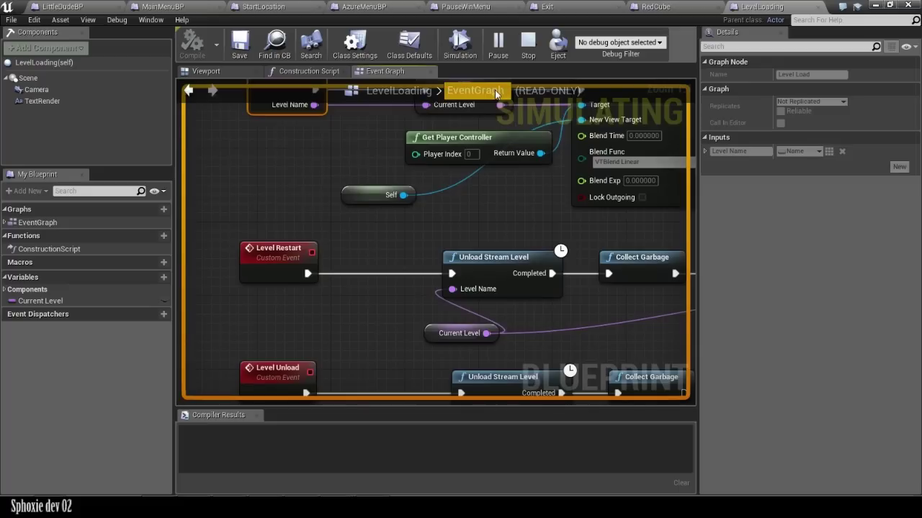
pyautogui.scroll(-2, 518, 168)
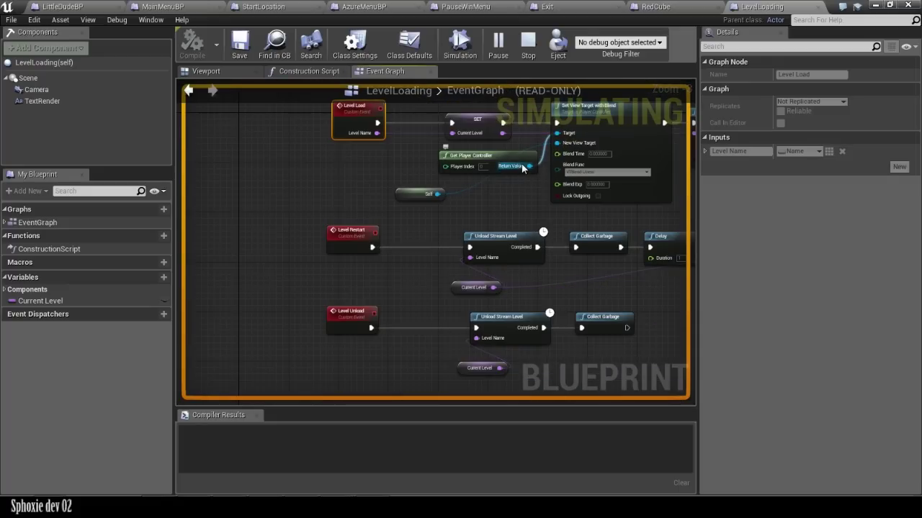
# Examine the whole Level Load chain in the LevelLoading graph from the Current Level setter to its last node
pyautogui.moveTo(598, 197); pyautogui.dragTo(332, 241, button='right')
pyautogui.scroll(-2, 331, 241)
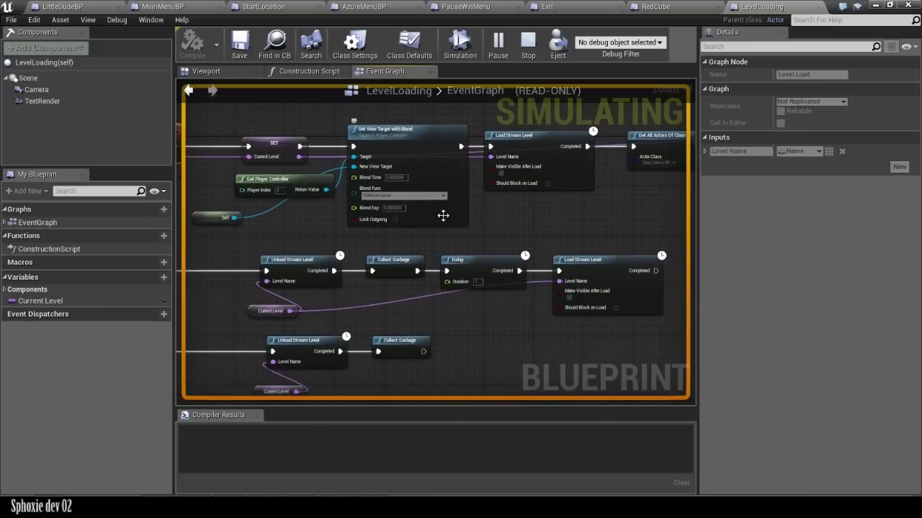
pyautogui.scroll(-3, 442, 212)
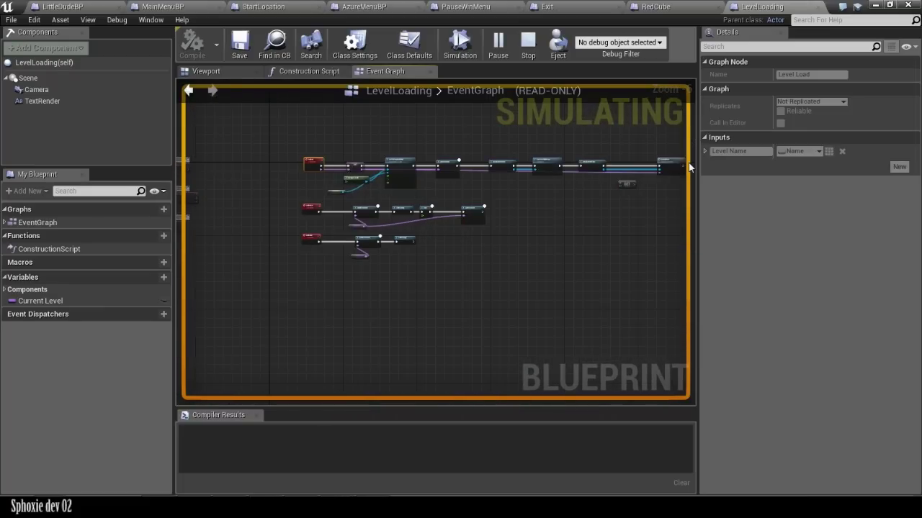
pyautogui.moveTo(633, 219); pyautogui.dragTo(604, 236, button='right')
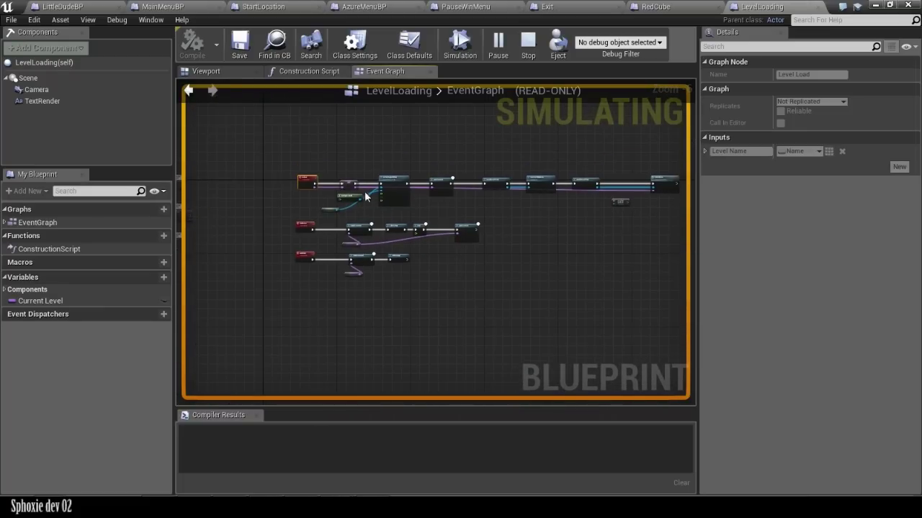
pyautogui.scroll(5, 358, 192)
# Inspect the Level Load nodes closely, from Set View Target with Blend and Load Stream Level through Set Actor Hidden in Game to Get Level Name
pyautogui.moveTo(555, 197); pyautogui.dragTo(444, 200, button='right')
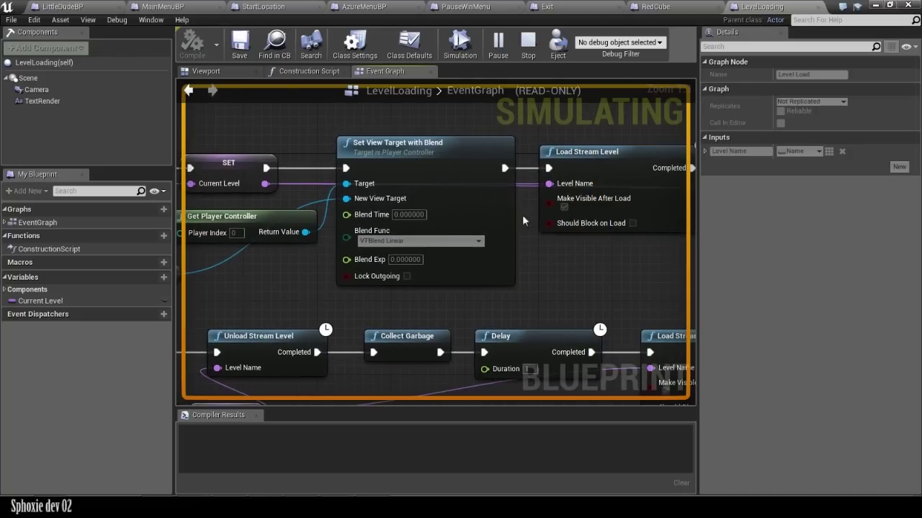
pyautogui.moveTo(530, 206); pyautogui.dragTo(396, 233, button='right')
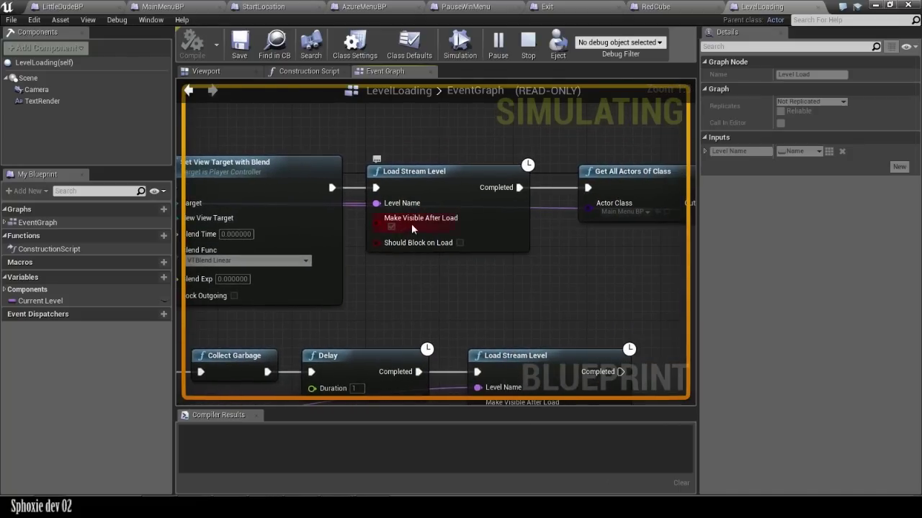
pyautogui.moveTo(607, 195); pyautogui.dragTo(438, 188, button='right')
pyautogui.scroll(-3, 437, 188)
pyautogui.moveTo(557, 220); pyautogui.dragTo(283, 234, button='right')
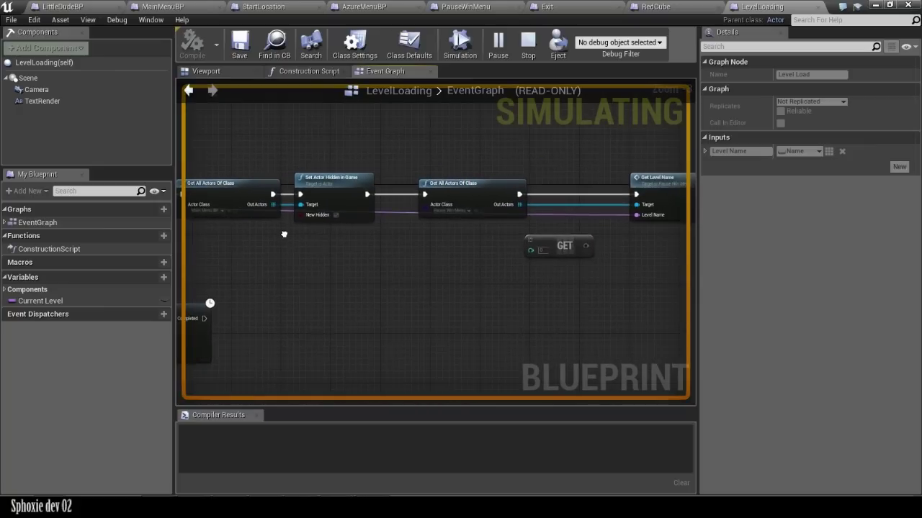
# Return to the AzureMenuBP graph and inspect the Location Adjuster calls for Azure 02 and Azure 03
pyautogui.click(367, 8)
pyautogui.moveTo(508, 261); pyautogui.dragTo(541, 216, button='right')
pyautogui.scroll(-8, 540, 205)
pyautogui.scroll(-2, 514, 279)
pyautogui.moveTo(516, 296); pyautogui.dragTo(571, 181, button='right')
pyautogui.scroll(-2, 571, 183)
pyautogui.moveTo(488, 270); pyautogui.dragTo(511, 232, button='right')
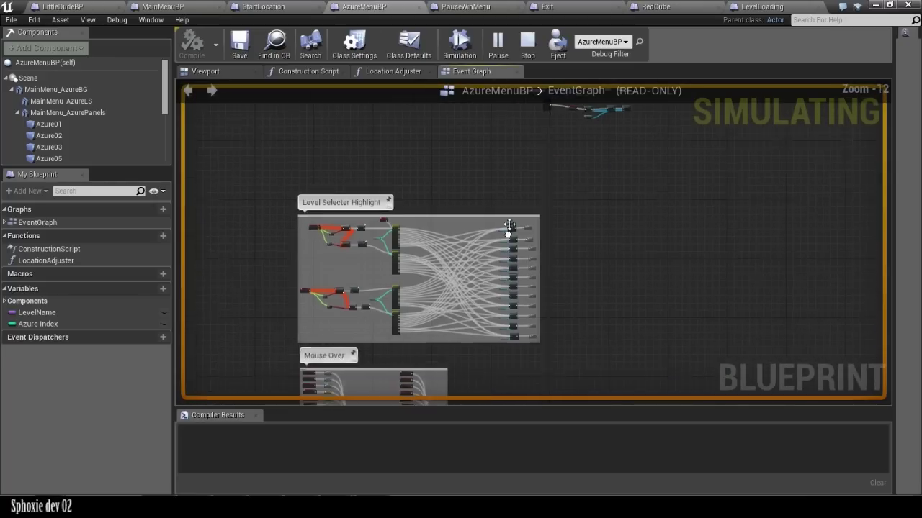
pyautogui.scroll(12, 512, 229)
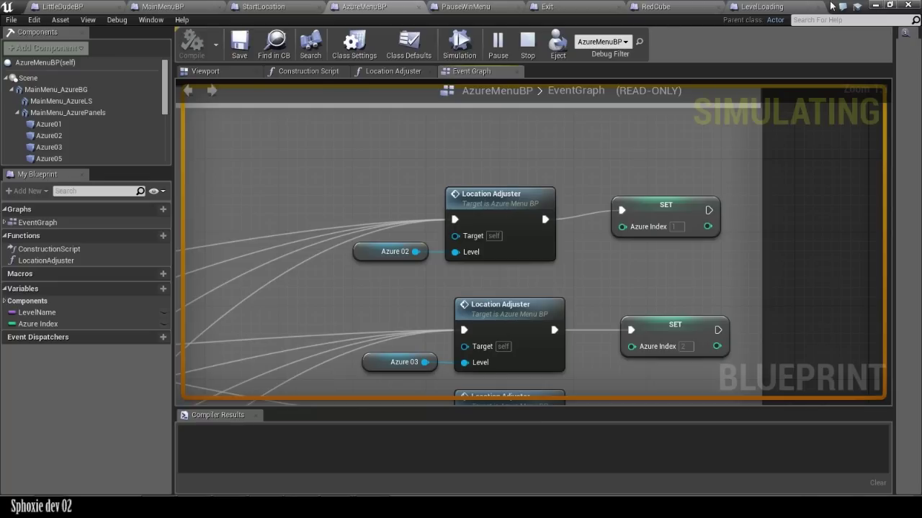
# Open the Location Adjuster function and examine its vector chain from Get World Location to Set World Location
pyautogui.moveTo(834, 3); pyautogui.dragTo(545, 106)
pyautogui.doubleClick(545, 106)
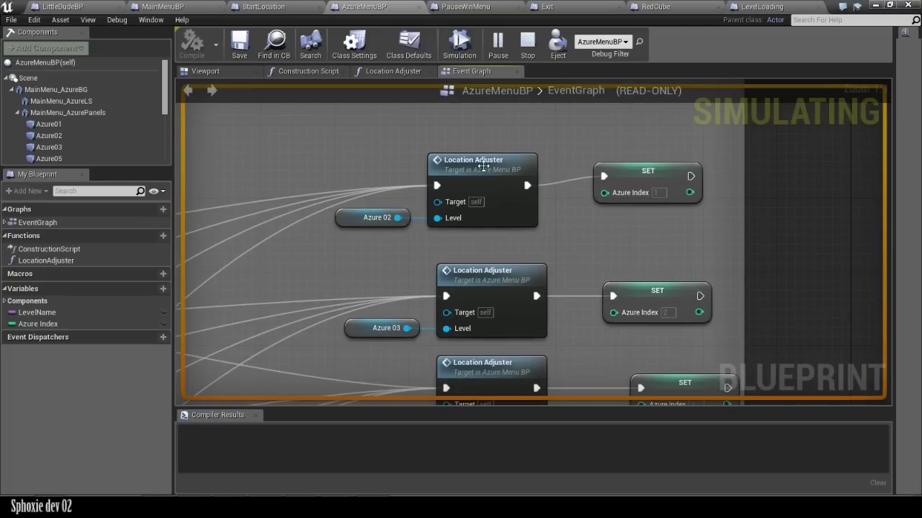
pyautogui.doubleClick(482, 164)
pyautogui.moveTo(434, 221); pyautogui.dragTo(612, 207, button='right')
pyautogui.scroll(-4, 614, 207)
pyautogui.moveTo(477, 236); pyautogui.dragTo(520, 215, button='right')
pyautogui.scroll(5, 476, 205)
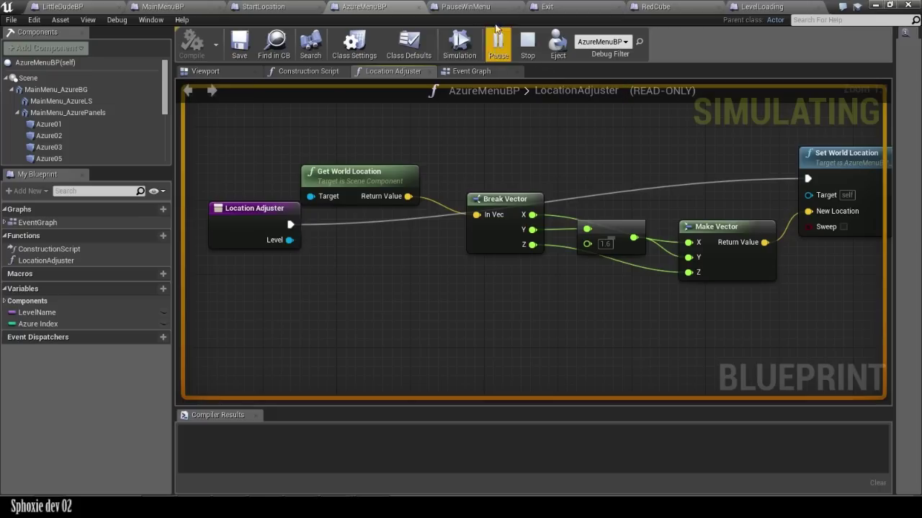
# Switch to the RedCube blueprint and examine its Event Begin Play chain through the Sequence and MultiGate nodes
pyautogui.click(263, 7)
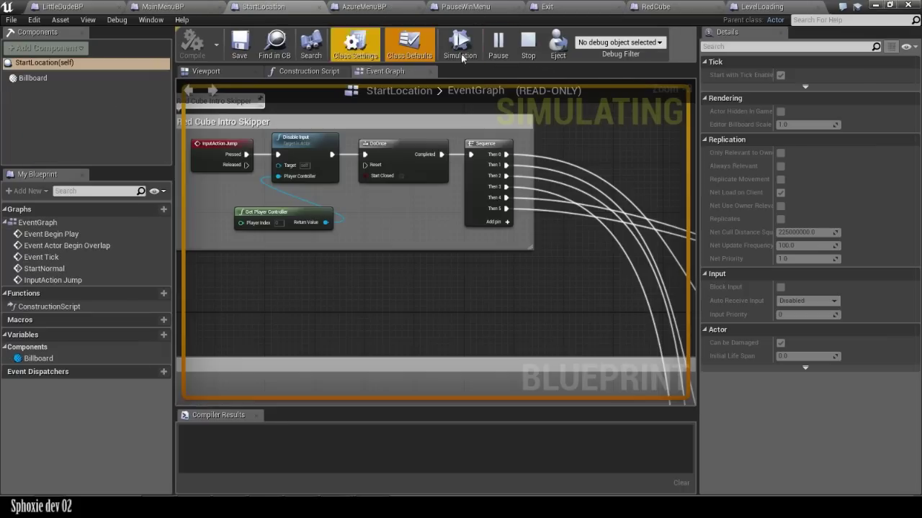
pyautogui.click(685, 6)
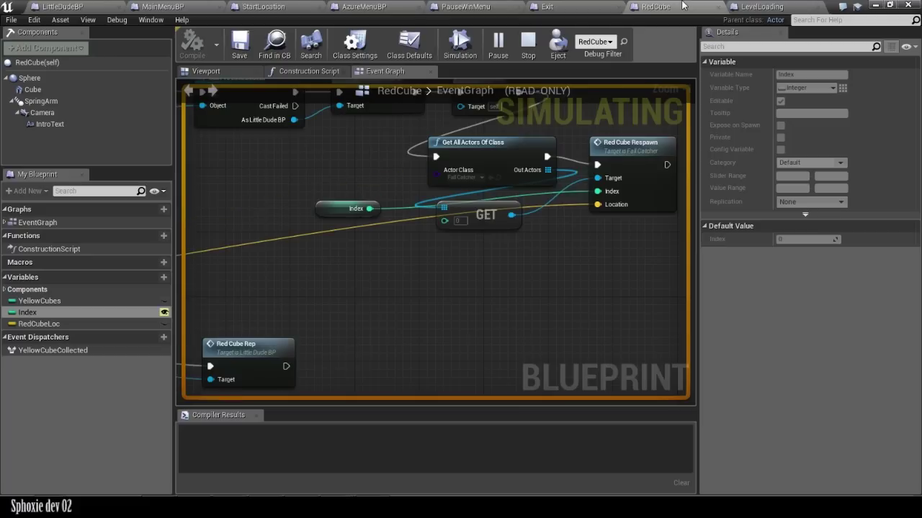
pyautogui.scroll(-10, 581, 238)
pyautogui.scroll(10, 582, 238)
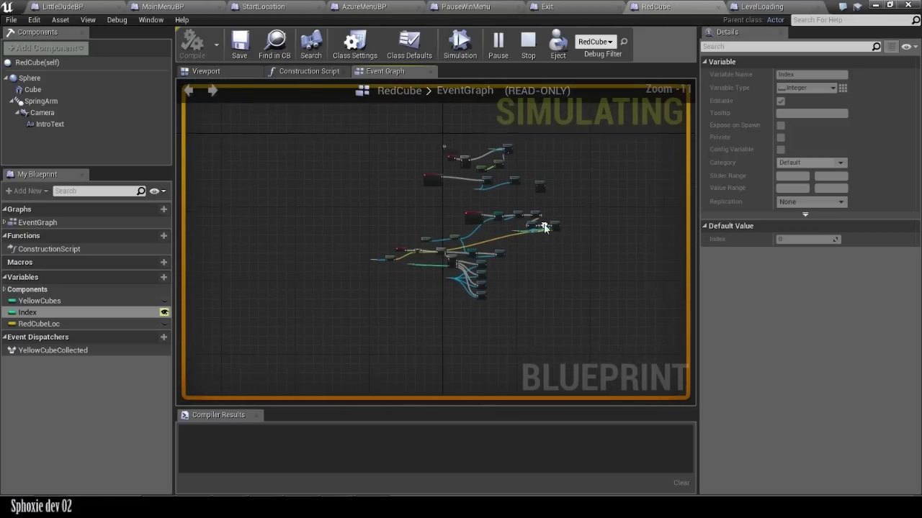
pyautogui.scroll(-2, 498, 253)
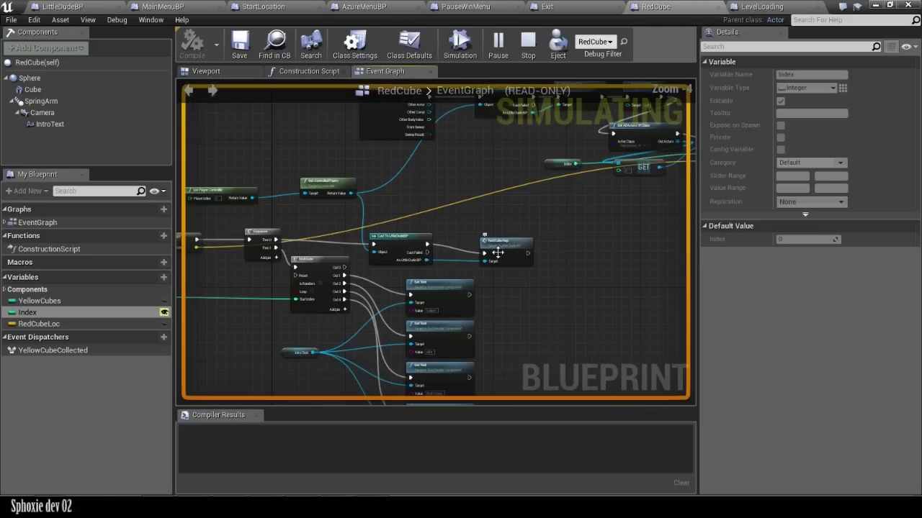
pyautogui.moveTo(542, 235); pyautogui.dragTo(695, 210, button='right')
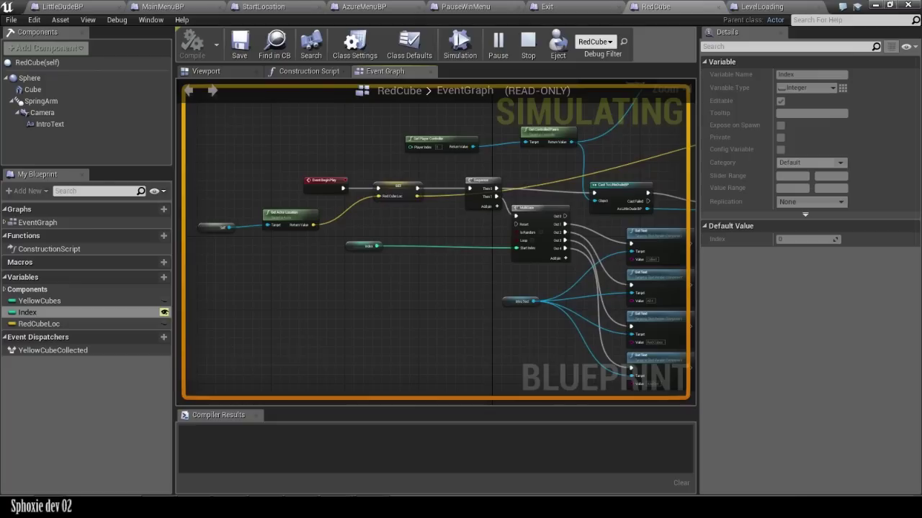
pyautogui.scroll(3, 557, 249)
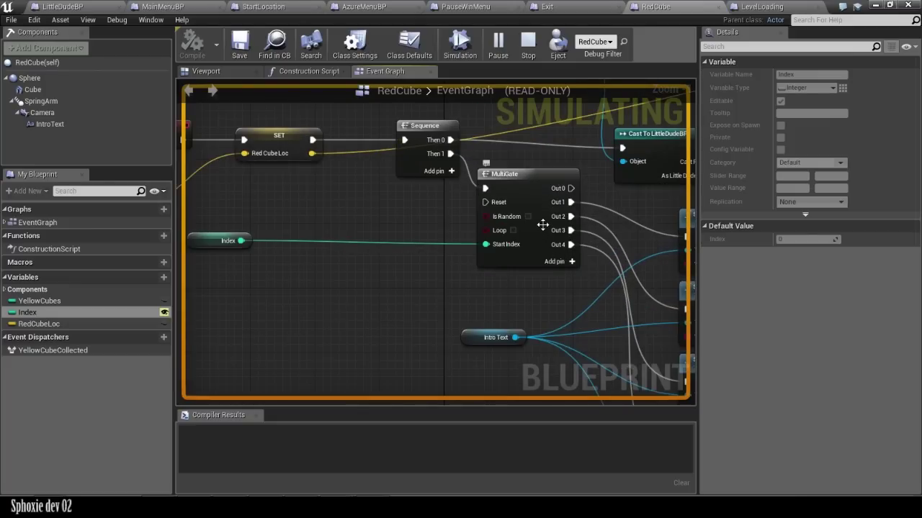
pyautogui.scroll(-3, 542, 225)
# Return to LevelLoading and inspect the Pause Win Menu Get All Actors Of Class node, Get Level Name and the unconnected Get node
pyautogui.click(756, 7)
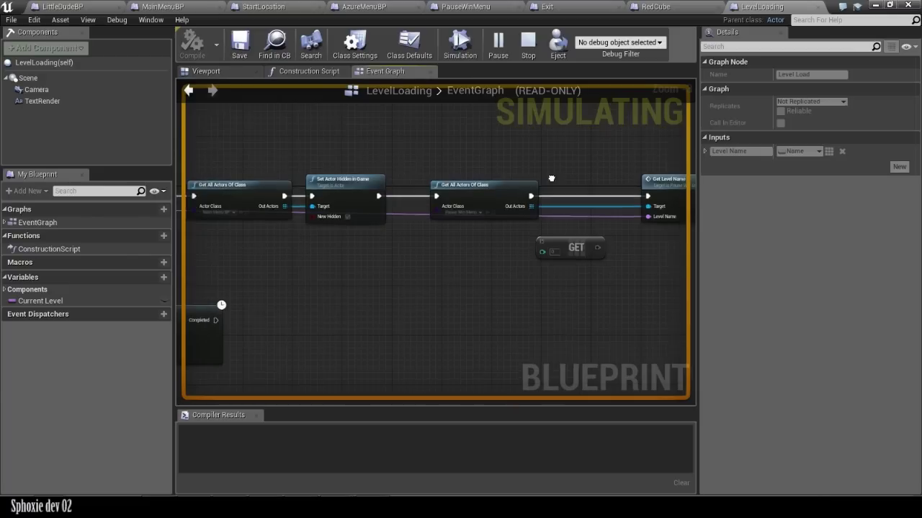
pyautogui.scroll(-5, 552, 178)
pyautogui.scroll(6, 595, 195)
pyautogui.scroll(1, 597, 192)
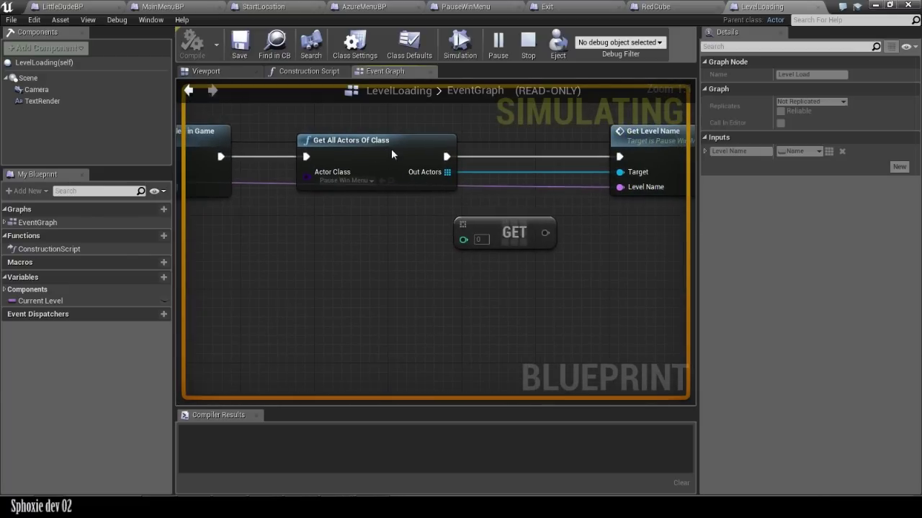
pyautogui.click(391, 154)
pyautogui.moveTo(419, 145); pyautogui.dragTo(309, 148, button='right')
pyautogui.click(393, 235)
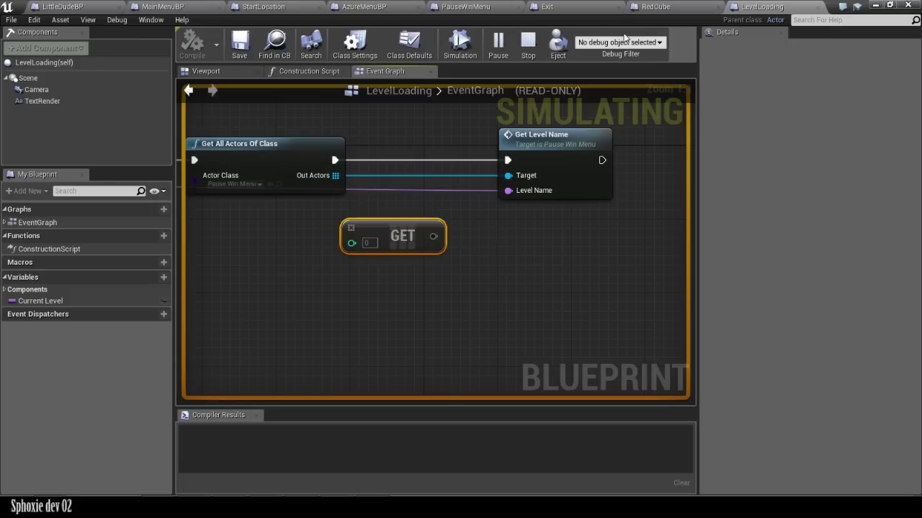
# Stop the simulation and check the actions available for the Out Actors array of Get All Actors Of Class in LevelLoading
pyautogui.click(527, 43)
pyautogui.moveTo(334, 175); pyautogui.dragTo(562, 263)
pyautogui.click(569, 118)
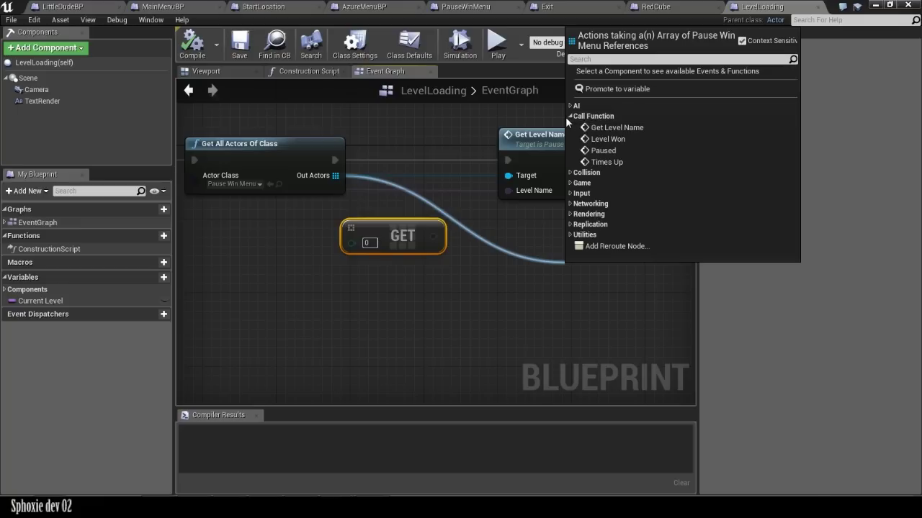
pyautogui.click(540, 195)
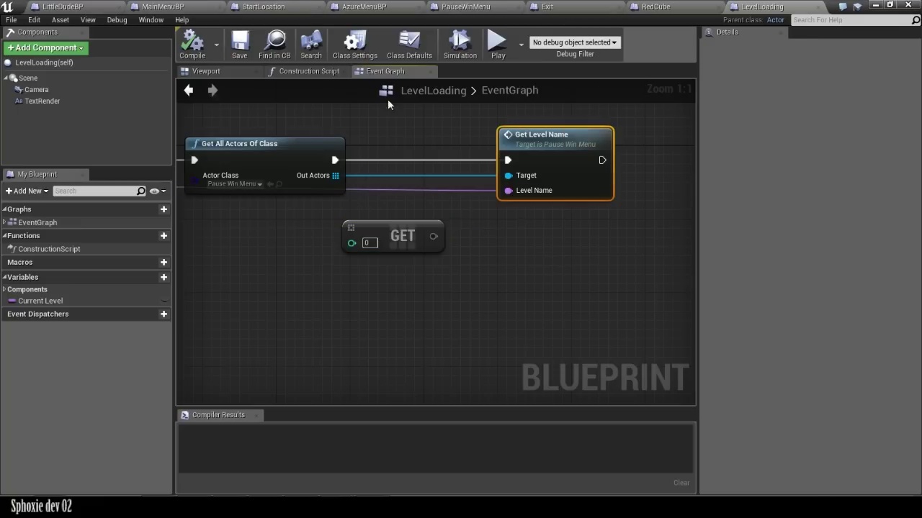
# Switch to the StartLocation blueprint and examine the Red Cube Intro's Get All Actors Of Class, ForEachLoop and MultiGate nodes
pyautogui.click(279, 6)
pyautogui.scroll(-6, 499, 162)
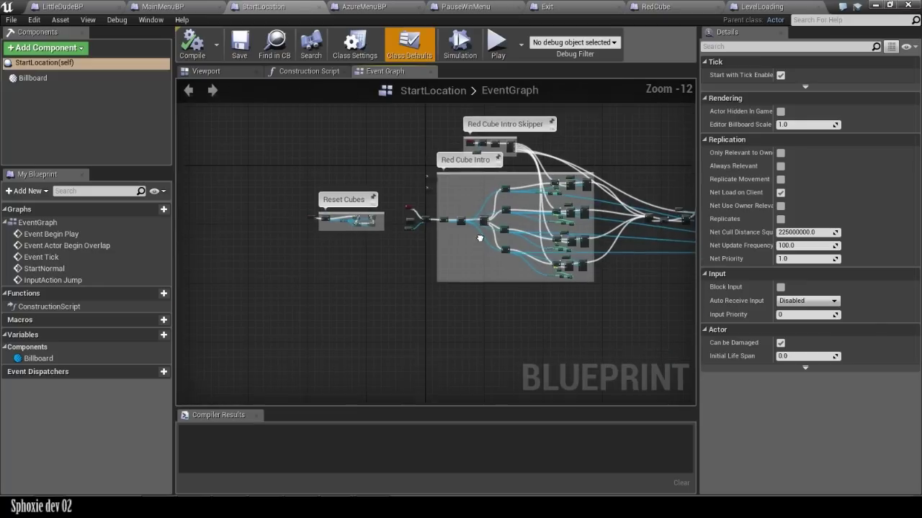
pyautogui.scroll(12, 479, 237)
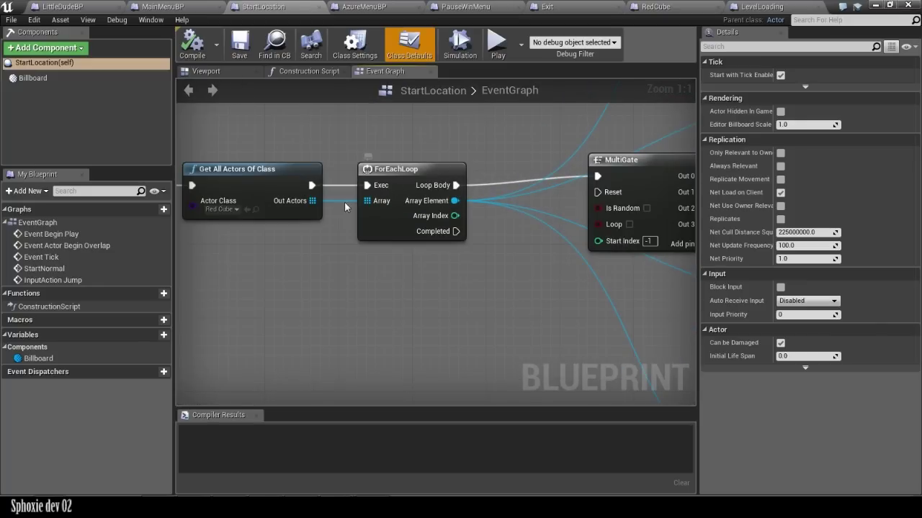
pyautogui.click(404, 172)
pyautogui.moveTo(600, 185); pyautogui.dragTo(382, 215, button='right')
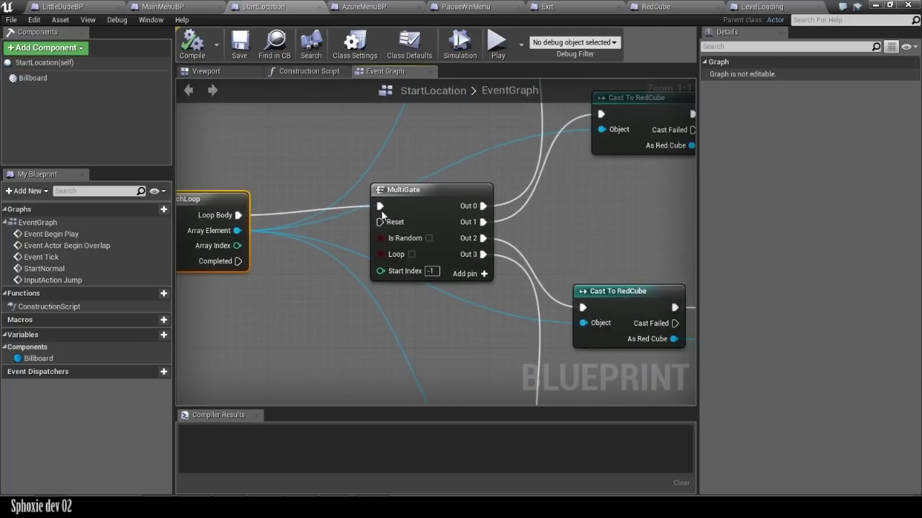
pyautogui.scroll(-4, 382, 215)
# Trace the StartNormal event through Enable Input and the Red Cube Get All Actors Of Class node to the ForEachLoop
pyautogui.moveTo(549, 170); pyautogui.dragTo(414, 248, button='right')
pyautogui.moveTo(351, 189); pyautogui.dragTo(656, 174, button='right')
pyautogui.moveTo(319, 243); pyautogui.dragTo(487, 199, button='right')
pyautogui.scroll(1, 358, 198)
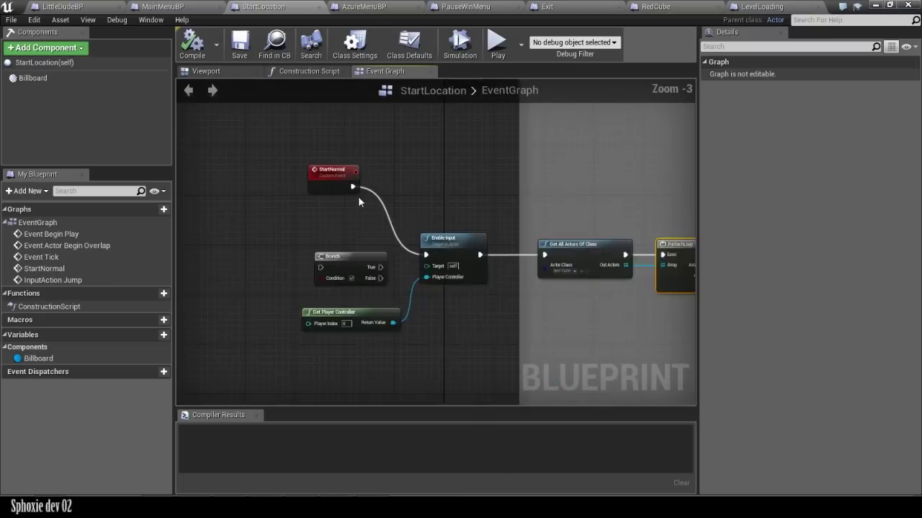
pyautogui.scroll(3, 355, 188)
pyautogui.moveTo(588, 270); pyautogui.dragTo(383, 241, button='right')
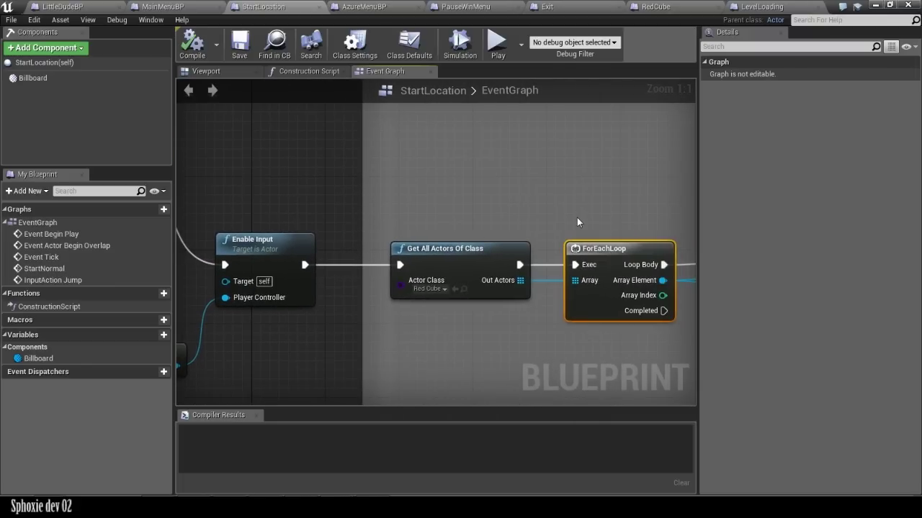
pyautogui.moveTo(588, 212); pyautogui.dragTo(309, 209, button='right')
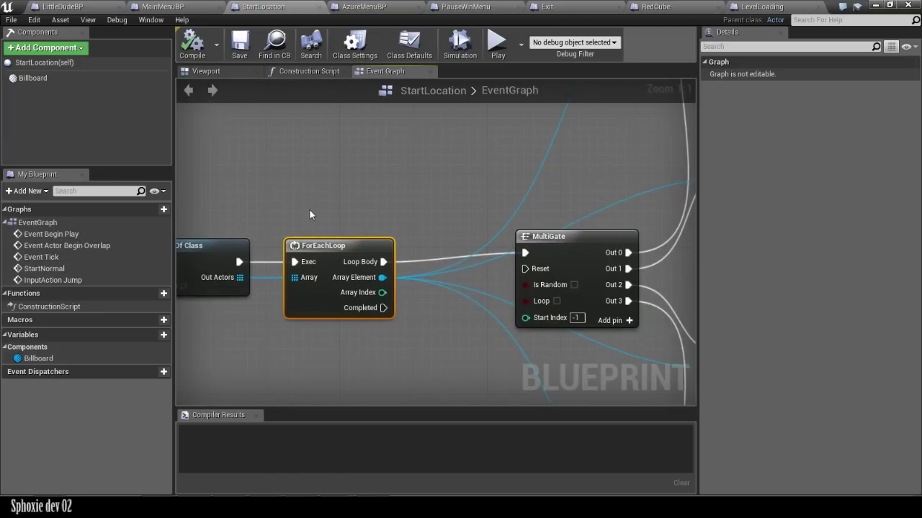
# Follow the MultiGate outputs into the Red Cube branches and examine the Index-based Delay duration and the Gate node
pyautogui.moveTo(508, 237); pyautogui.dragTo(442, 287, button='right')
pyautogui.scroll(-5, 456, 268)
pyautogui.moveTo(549, 208); pyautogui.dragTo(539, 202, button='right')
pyautogui.scroll(3, 505, 265)
pyautogui.scroll(2, 505, 264)
pyautogui.moveTo(488, 272); pyautogui.dragTo(275, 379, button='right')
pyautogui.scroll(-3, 367, 267)
pyautogui.moveTo(557, 201); pyautogui.dragTo(424, 253, button='right')
pyautogui.scroll(3, 457, 232)
pyautogui.scroll(-1, 424, 254)
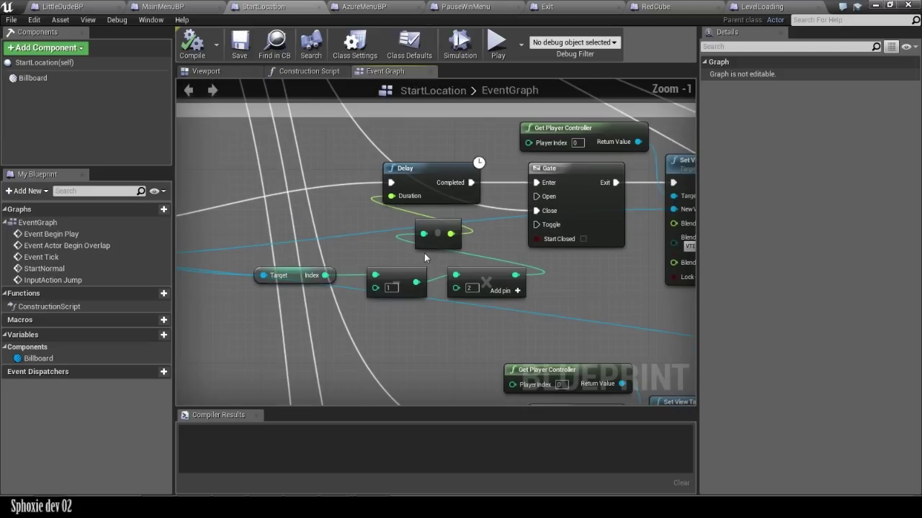
pyautogui.moveTo(596, 216); pyautogui.dragTo(535, 221, button='right')
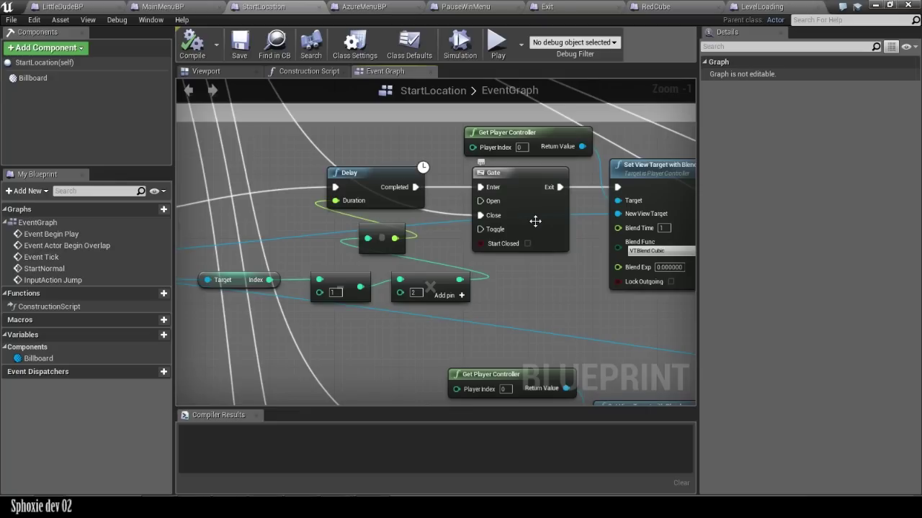
# Compare the Set View Target with Blend nodes at the ends of the Red Cube Intro branches
pyautogui.moveTo(643, 243); pyautogui.dragTo(556, 247, button='right')
pyautogui.moveTo(630, 211); pyautogui.dragTo(369, 191, button='right')
pyautogui.scroll(-4, 370, 192)
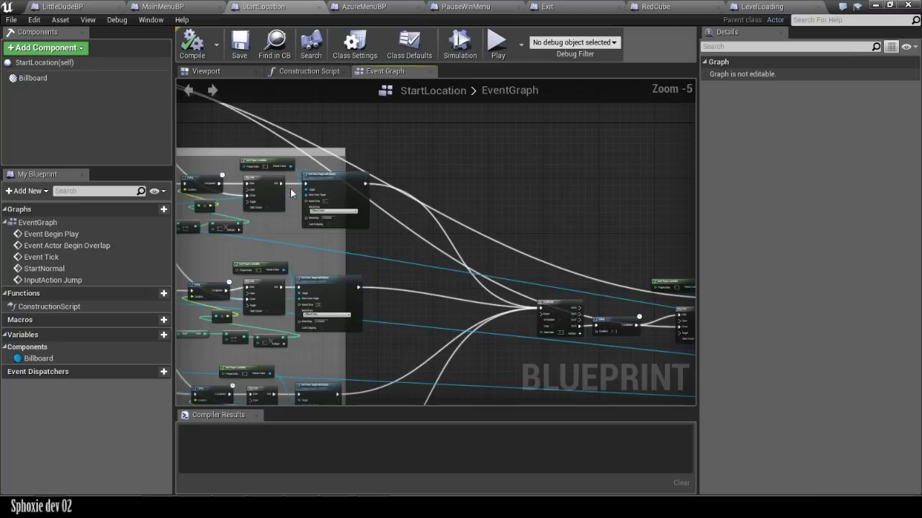
pyautogui.scroll(3, 291, 193)
pyautogui.moveTo(305, 177); pyautogui.dragTo(527, 123, button='right')
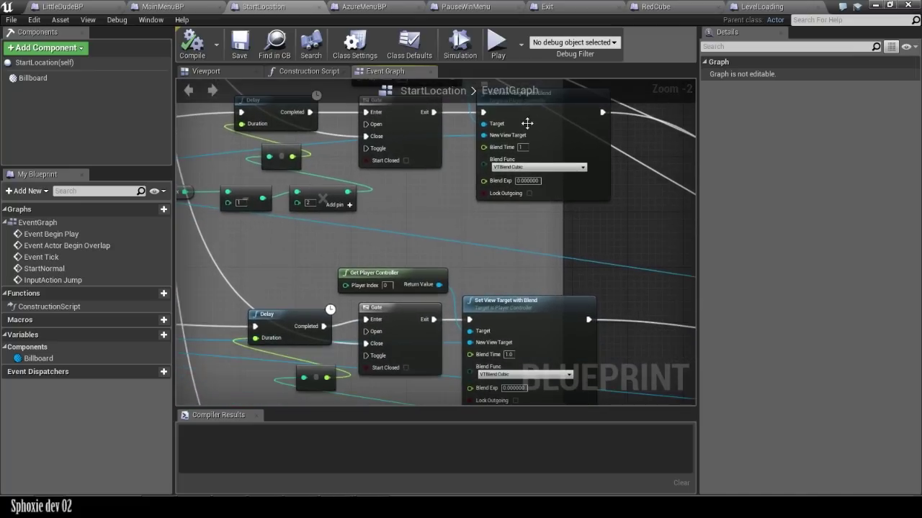
pyautogui.moveTo(433, 235); pyautogui.dragTo(397, 75, button='right')
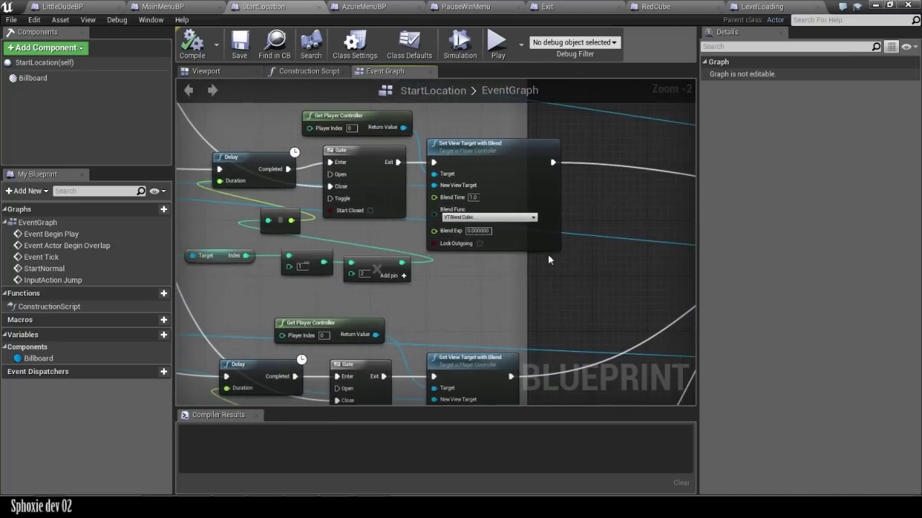
pyautogui.moveTo(544, 268); pyautogui.dragTo(456, 200, button='right')
# Examine the MultiGate joining the intro branches and the Delay, Gate and Set View Target with Blend nodes after it
pyautogui.scroll(-4, 452, 198)
pyautogui.scroll(7, 451, 198)
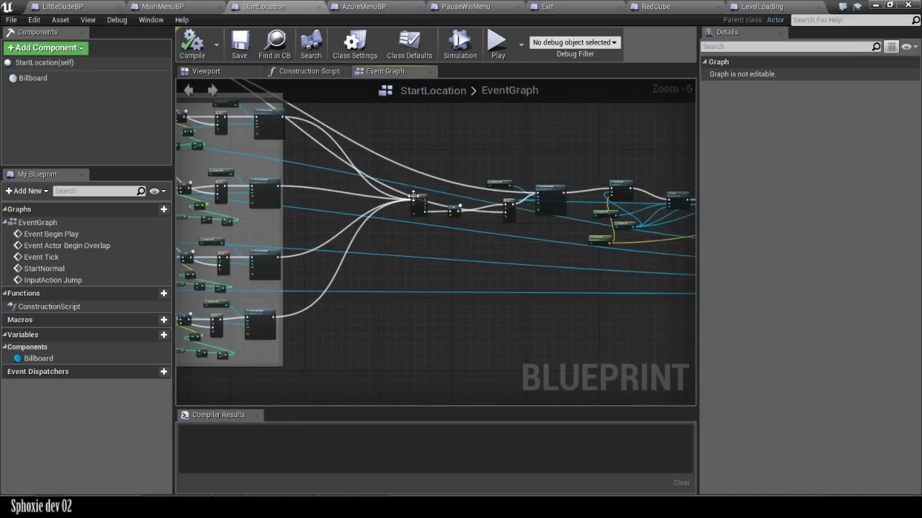
pyautogui.moveTo(624, 224); pyautogui.dragTo(528, 219, button='right')
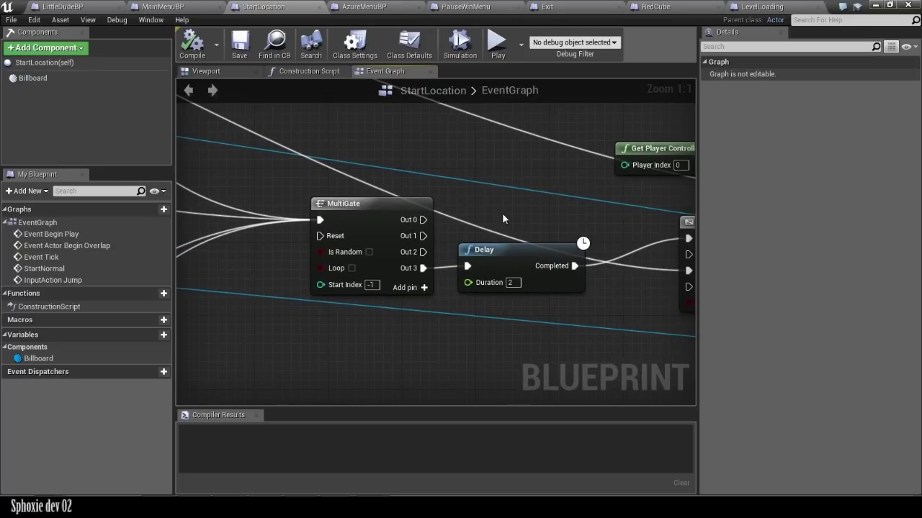
pyautogui.moveTo(502, 212); pyautogui.dragTo(245, 208, button='right')
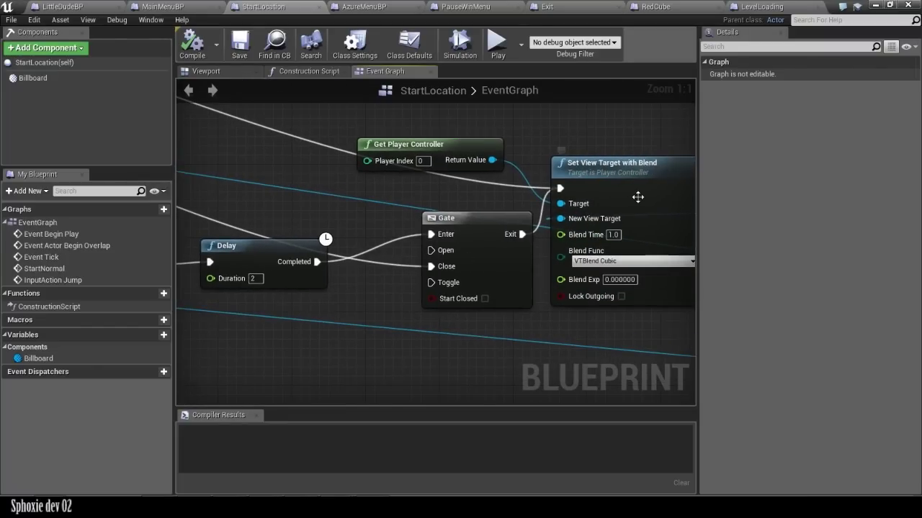
pyautogui.moveTo(635, 188); pyautogui.dragTo(346, 193, button='right')
pyautogui.moveTo(520, 222); pyautogui.dragTo(181, 232, button='right')
pyautogui.moveTo(691, 232); pyautogui.dragTo(491, 228, button='right')
# Inspect the Set Actor Location node with its Get Actor Location and Get Player Pawn inputs and the Possess node
pyautogui.scroll(-3, 504, 229)
pyautogui.scroll(-1, 573, 228)
pyautogui.moveTo(643, 231); pyautogui.dragTo(595, 226, button='right')
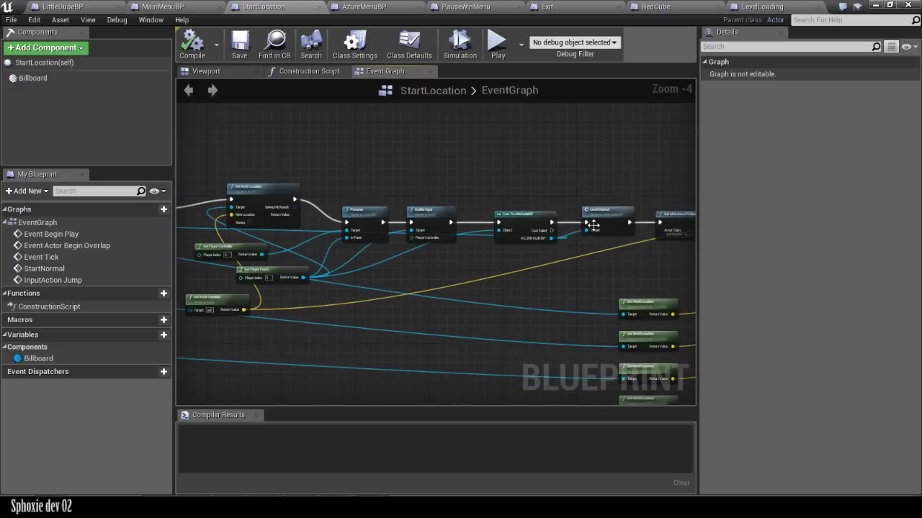
pyautogui.scroll(4, 595, 225)
pyautogui.moveTo(447, 218); pyautogui.dragTo(479, 211, button='right')
pyautogui.moveTo(530, 245); pyautogui.dragTo(873, 235, button='right')
pyautogui.moveTo(420, 227); pyautogui.dragTo(547, 199, button='right')
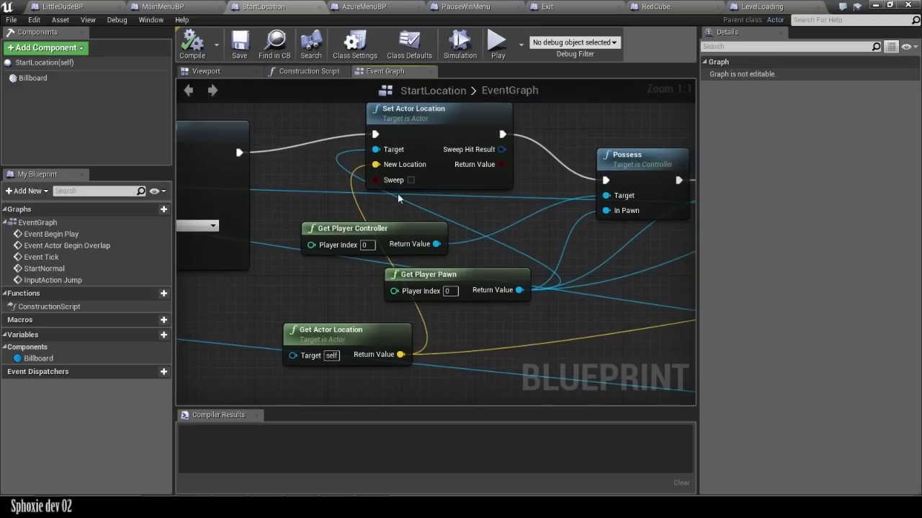
pyautogui.click(430, 148)
pyautogui.moveTo(631, 196); pyautogui.dragTo(587, 204, button='right')
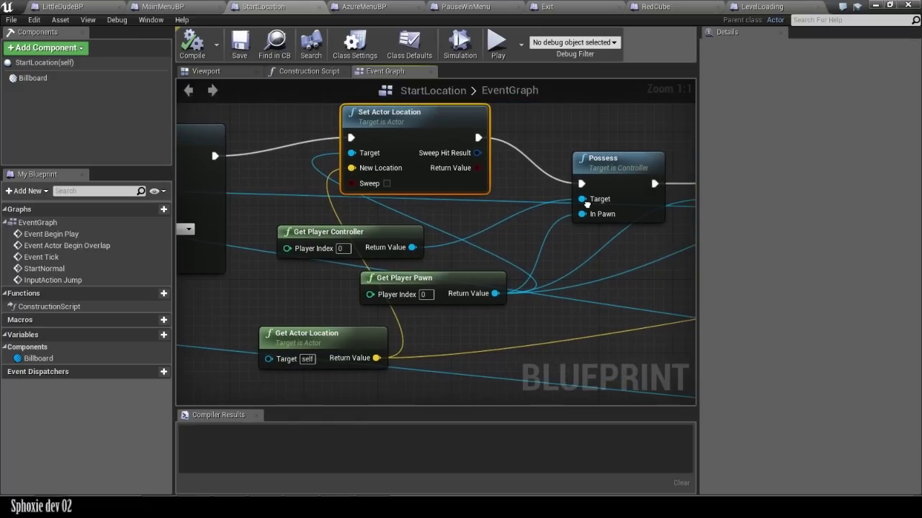
pyautogui.scroll(-7, 587, 203)
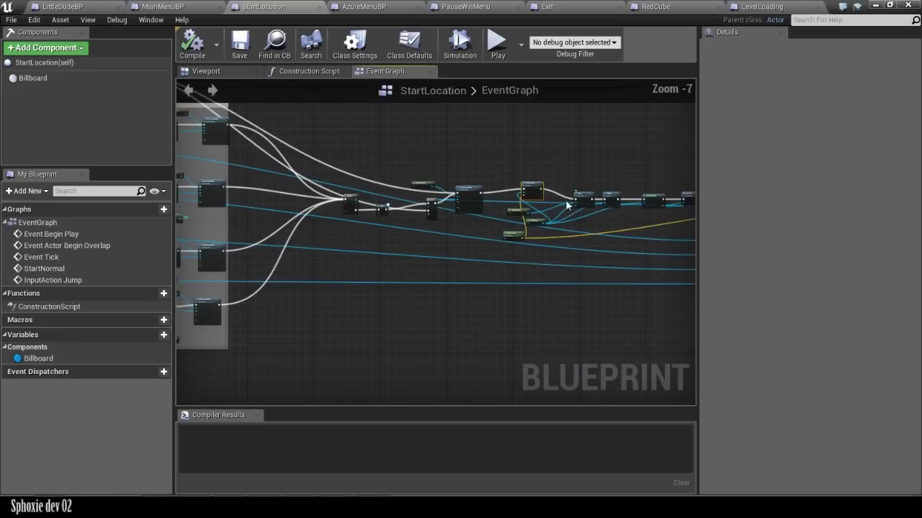
# Open the StartLocation blueprint's viewport and minimize the blueprint editor to look around the level
pyautogui.click(205, 71)
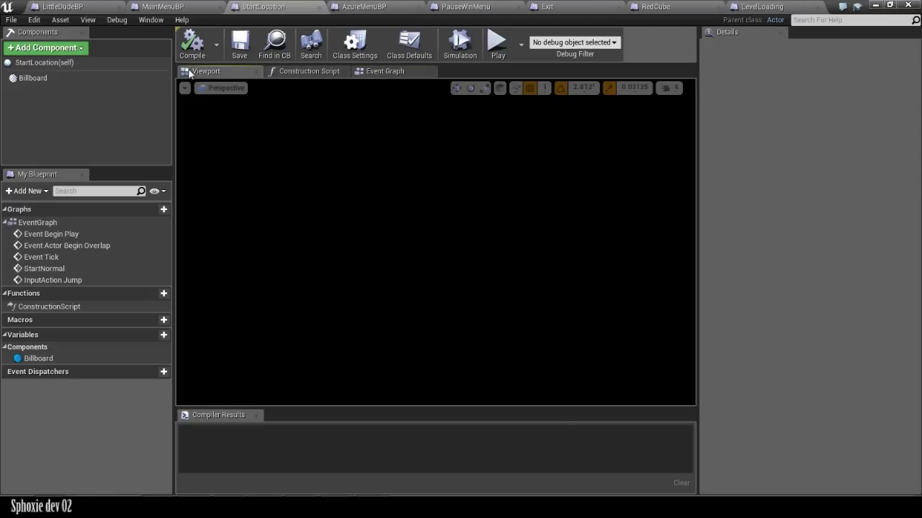
pyautogui.click(875, 6)
pyautogui.moveTo(444, 182); pyautogui.dragTo(421, 213, button='right')
pyautogui.moveTo(449, 214); pyautogui.dragTo(422, 214, button='right')
pyautogui.press('w')
pyautogui.click(408, 247)
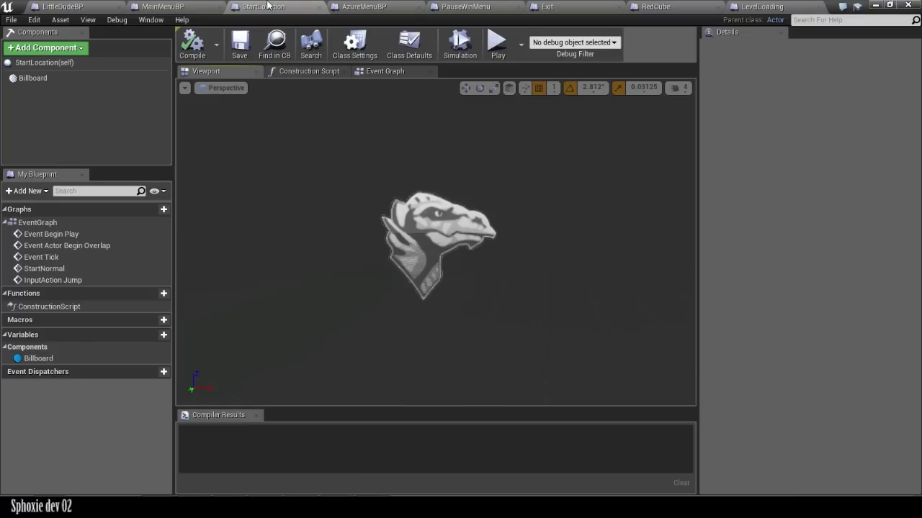
# Return to StartLocation's event graph and examine the Possess, Enable Input and Cast To LittleDudeBP nodes after Set Actor Location
pyautogui.click(368, 73)
pyautogui.click(312, 74)
pyautogui.click(385, 71)
pyautogui.scroll(5, 520, 184)
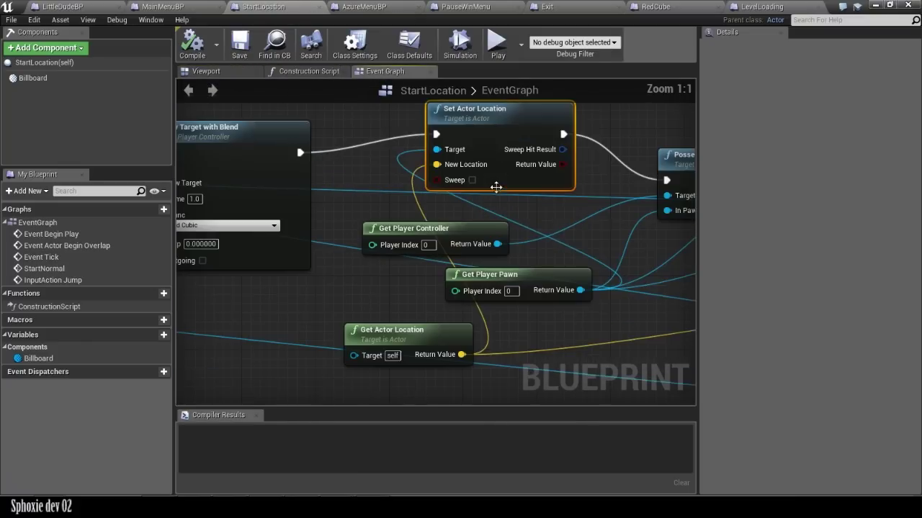
pyautogui.moveTo(520, 183); pyautogui.dragTo(310, 190, button='right')
pyautogui.scroll(-1, 538, 180)
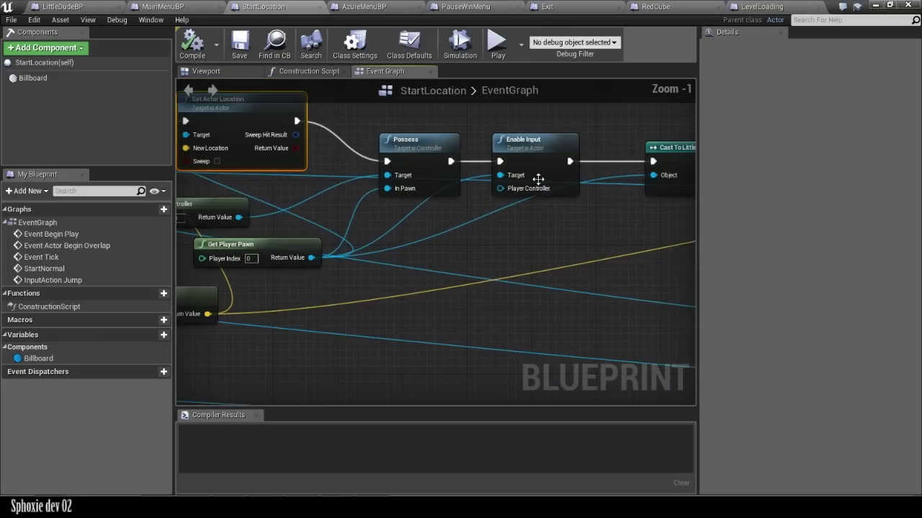
pyautogui.moveTo(591, 194); pyautogui.dragTo(481, 243, button='right')
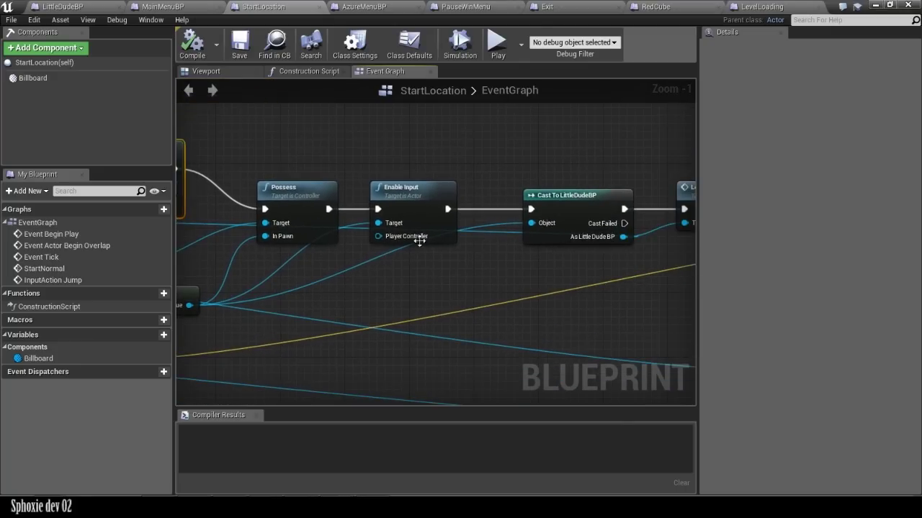
pyautogui.moveTo(580, 215); pyautogui.dragTo(507, 215, button='right')
# Follow the chain from Level Started through the Fall Catcher loop to Get Intial Location and its Red Cube inputs
pyautogui.moveTo(648, 238); pyautogui.dragTo(372, 235, button='right')
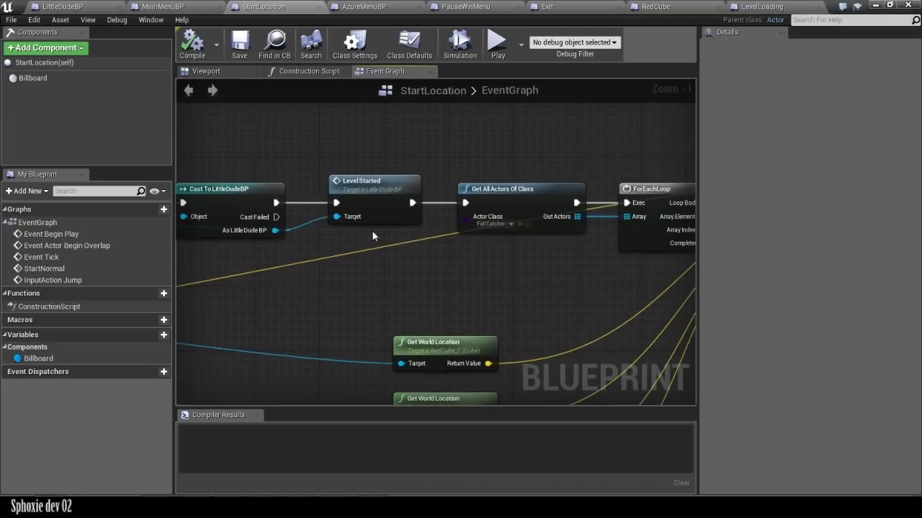
pyautogui.moveTo(577, 225); pyautogui.dragTo(465, 247, button='right')
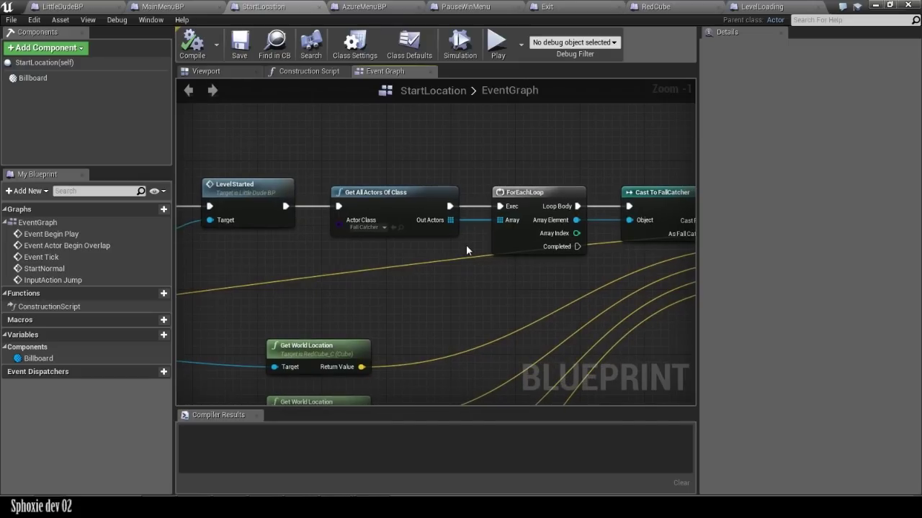
pyautogui.moveTo(551, 246); pyautogui.dragTo(406, 242, button='right')
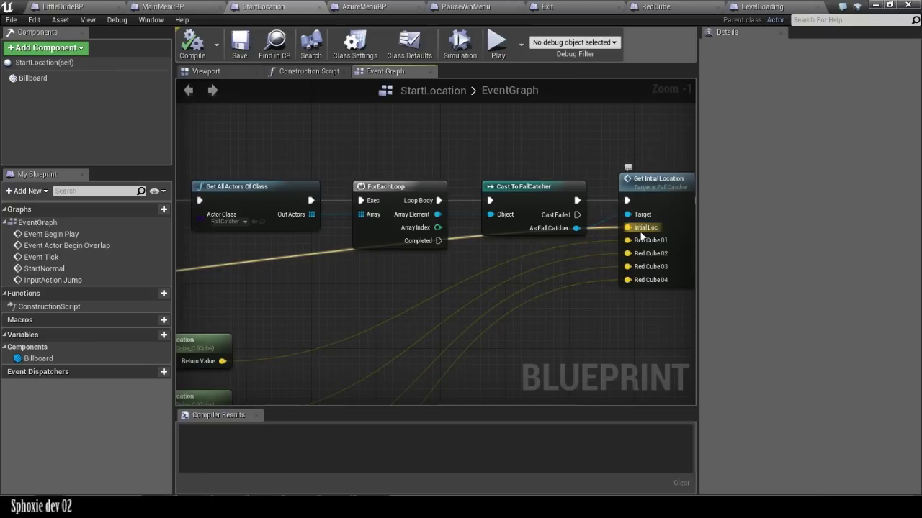
pyautogui.moveTo(646, 299); pyautogui.dragTo(535, 249, button='right')
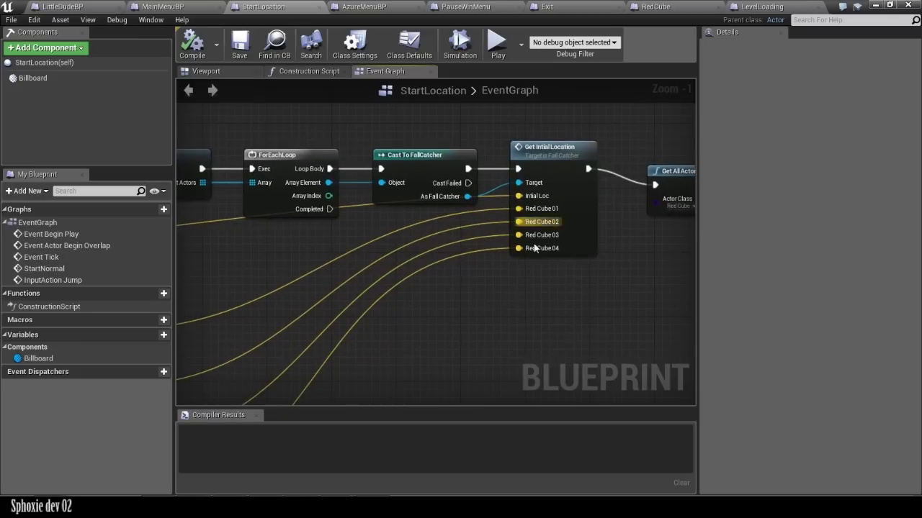
pyautogui.moveTo(622, 238); pyautogui.dragTo(397, 186, button='right')
# Open the Get Intial Location event in the FallCatcher blueprint and trace its vector outputs toward the respawn logic
pyautogui.click(371, 160)
pyautogui.moveTo(473, 207); pyautogui.dragTo(451, 214, button='right')
pyautogui.doubleClick(331, 148)
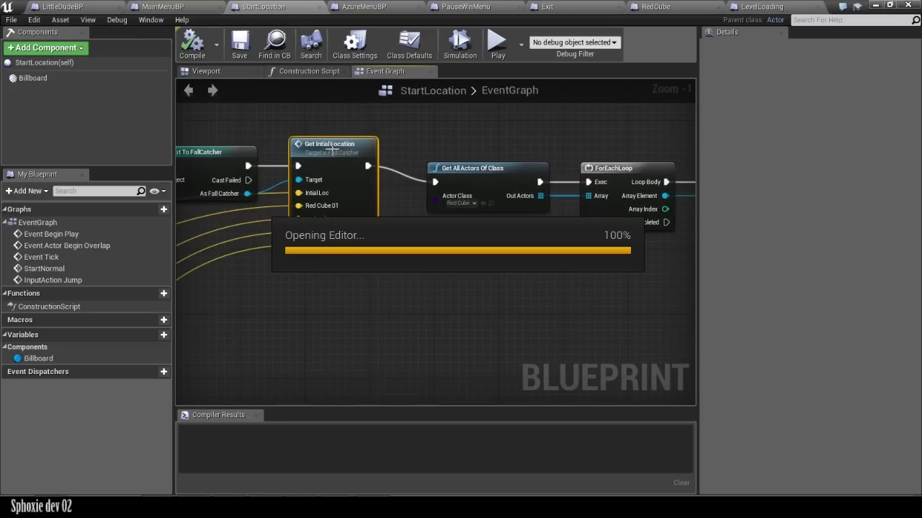
pyautogui.scroll(-4, 368, 227)
pyautogui.moveTo(505, 263); pyautogui.dragTo(370, 93, button='right')
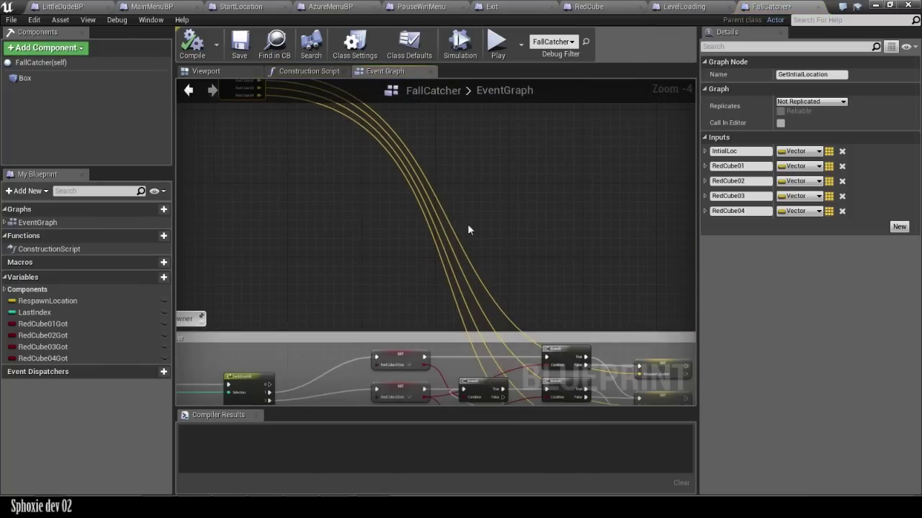
pyautogui.moveTo(514, 294); pyautogui.dragTo(423, 158, button='right')
# Examine the Correct Location Respawner group from RedCubeRespawn and Switch on Int to the Red Cube Got setters and Branch nodes
pyautogui.scroll(2, 324, 252)
pyautogui.moveTo(276, 259); pyautogui.dragTo(612, 229, button='right')
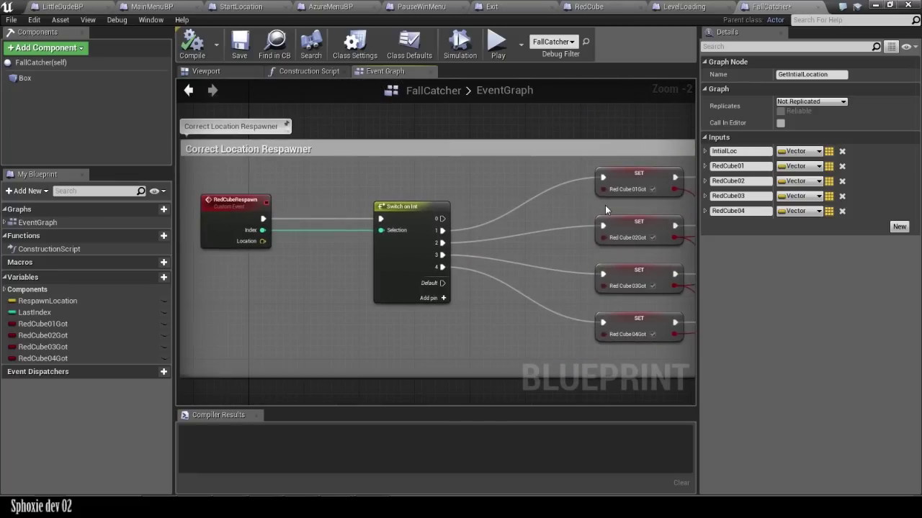
pyautogui.moveTo(605, 205); pyautogui.dragTo(339, 214, button='right')
pyautogui.scroll(-2, 330, 220)
pyautogui.scroll(-2, 339, 214)
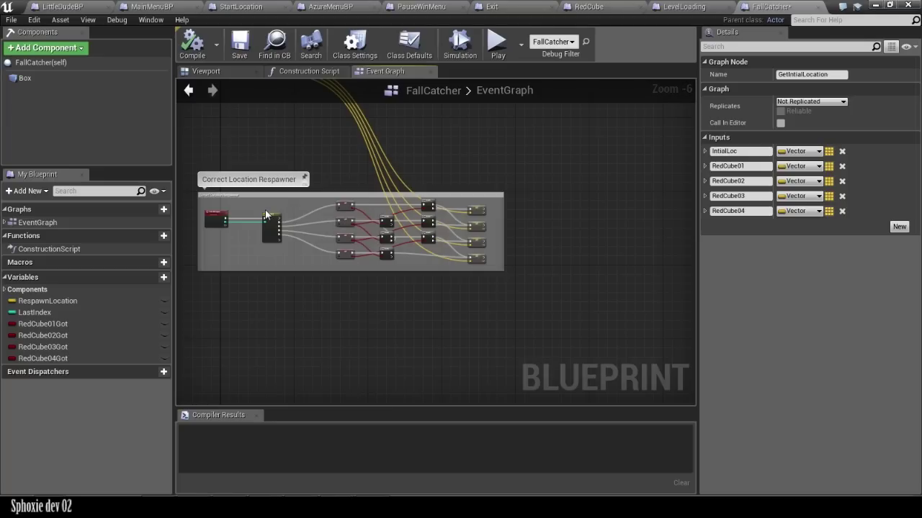
pyautogui.scroll(1, 245, 209)
pyautogui.scroll(-2, 248, 206)
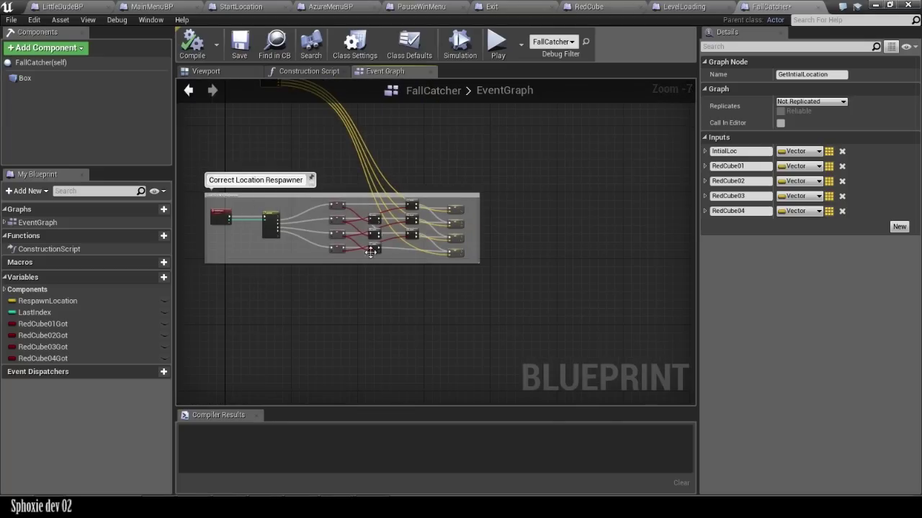
pyautogui.scroll(8, 354, 191)
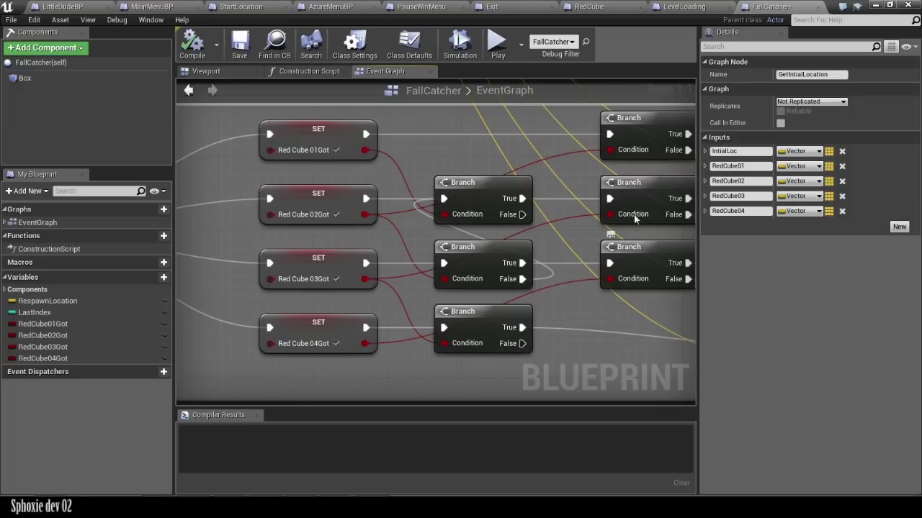
# Review FallCatcher's Start Location Respawner and Correct Location Respawner groups together, and return to the level editor
pyautogui.scroll(-10, 562, 208)
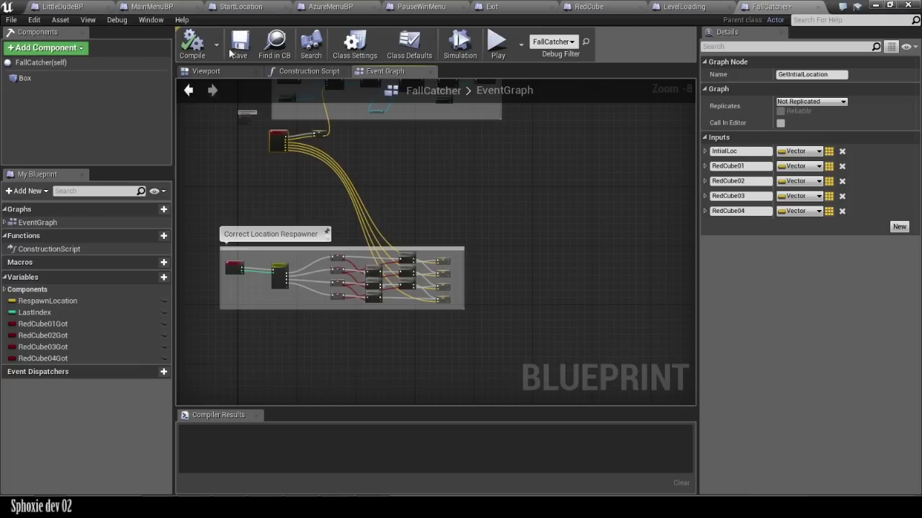
pyautogui.moveTo(514, 168); pyautogui.dragTo(520, 267, button='right')
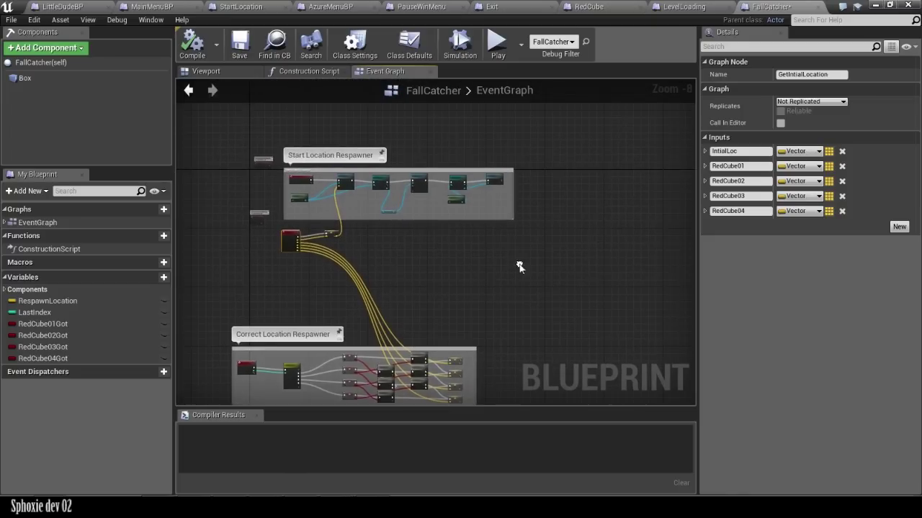
pyautogui.click(873, 5)
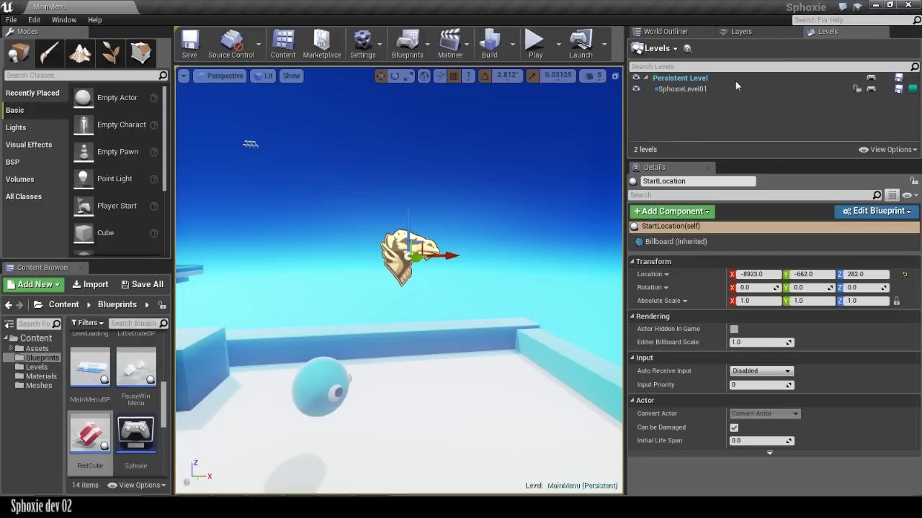
# Fly back from StartLocation to the striped bridge and select the yellow cube on it
pyautogui.press('s')
pyautogui.moveTo(399, 280); pyautogui.dragTo(450, 334, button='right')
pyautogui.press('w')
pyautogui.press('w')
pyautogui.click(412, 357)
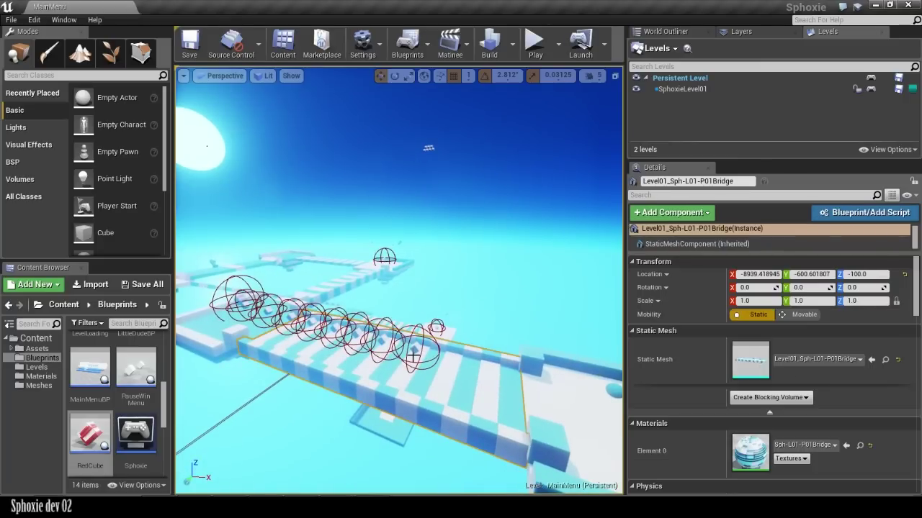
pyautogui.click(413, 348)
# Survey the level's platforms, connecting bridges and cube trigger spheres from several viewpoints around the selected yellow cube
pyautogui.press('w')
pyautogui.moveTo(413, 348); pyautogui.dragTo(339, 339, button='right')
pyautogui.moveTo(420, 294); pyautogui.dragTo(441, 296, button='right')
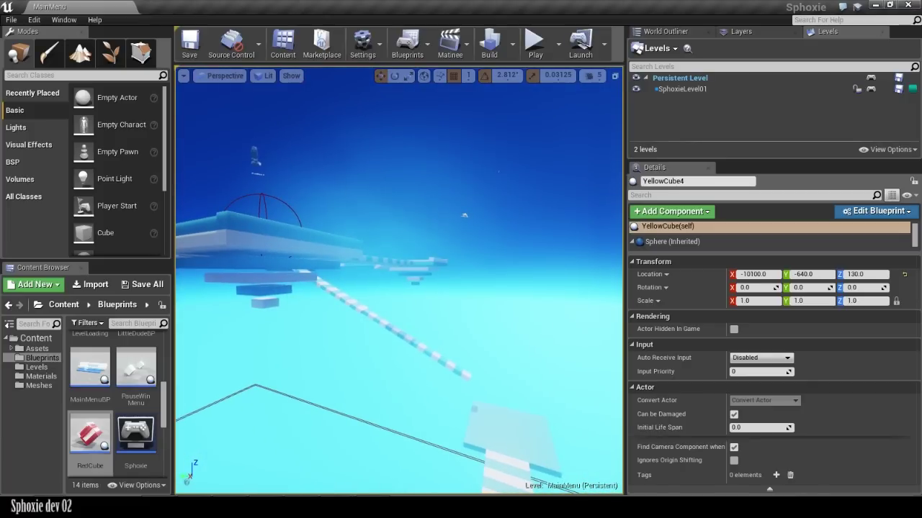
pyautogui.moveTo(441, 295); pyautogui.dragTo(464, 330, button='right')
pyautogui.moveTo(471, 228); pyautogui.dragTo(490, 276, button='right')
pyautogui.moveTo(612, 284); pyautogui.dragTo(555, 270, button='right')
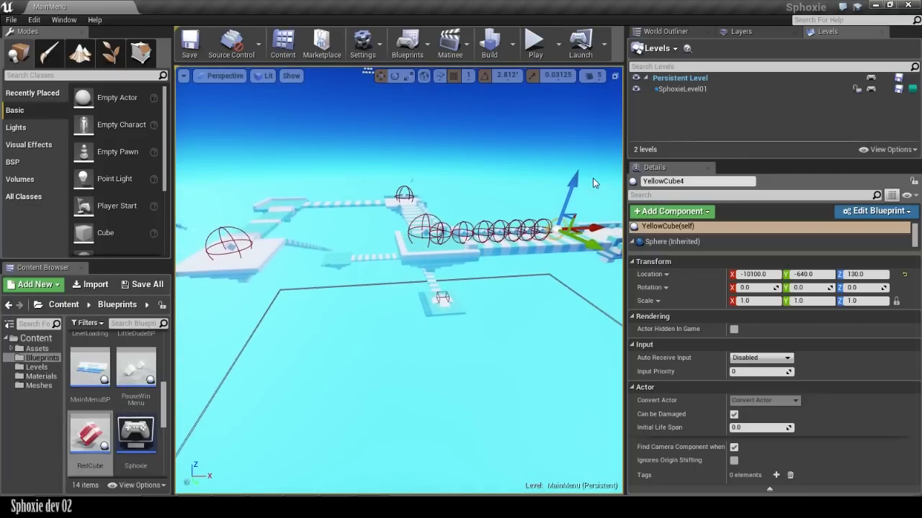
pyautogui.moveTo(519, 182); pyautogui.dragTo(504, 183, button='right')
# Turn on the viewport's frame rate display with the console command stat fps
pyautogui.press('`')
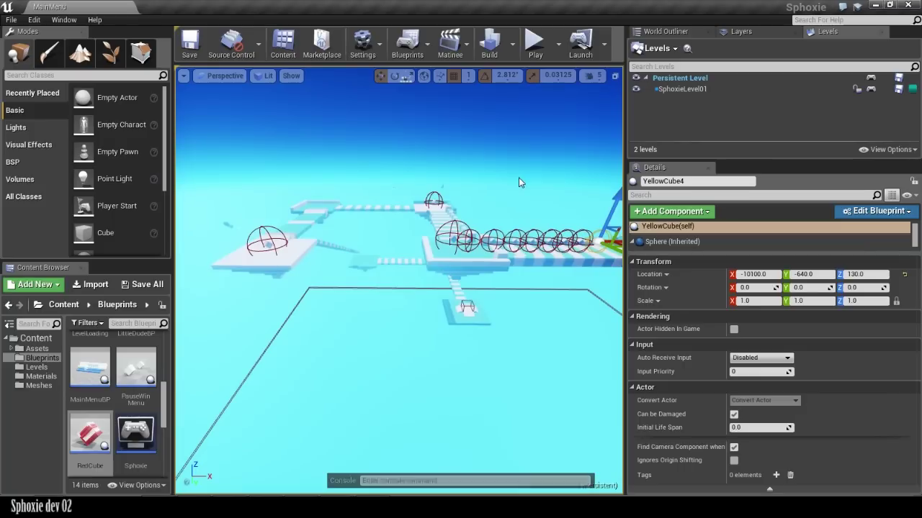
pyautogui.write('stat fps')
pyautogui.press('Return')
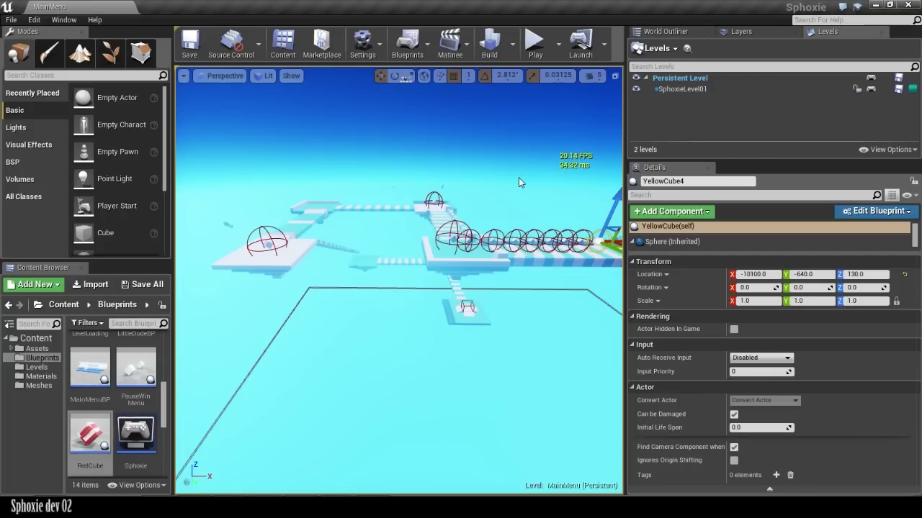
# Switch to GPU-Z, check the sensor readings such as GPU Load while the level view moves, and minimize it
pyautogui.moveTo(921, 148); pyautogui.dragTo(260, 112)
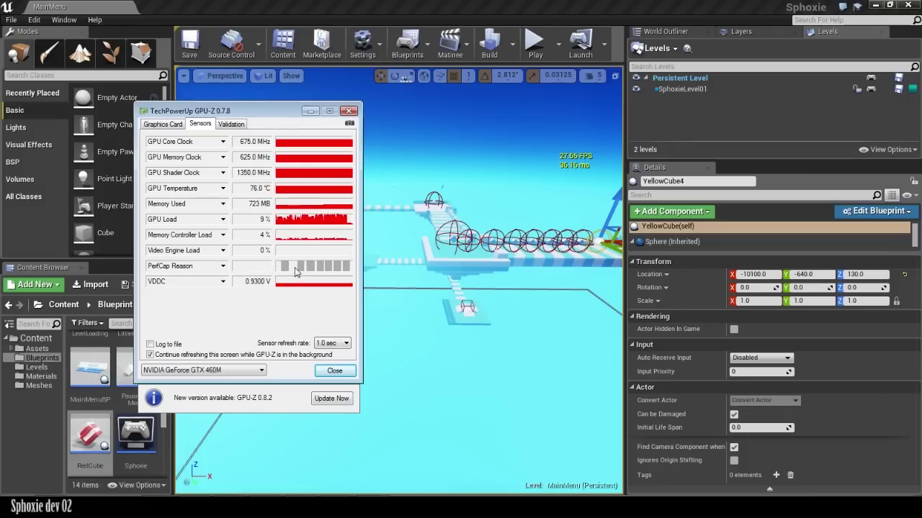
pyautogui.moveTo(402, 252); pyautogui.dragTo(424, 248, button='right')
pyautogui.moveTo(303, 353); pyautogui.dragTo(346, 374, button='right')
pyautogui.moveTo(422, 271)
pyautogui.mouseDown(button='right')
pyautogui.moveTo(353, 266)
pyautogui.moveTo(422, 271)
pyautogui.mouseUp(button='right')
pyautogui.click(305, 506)
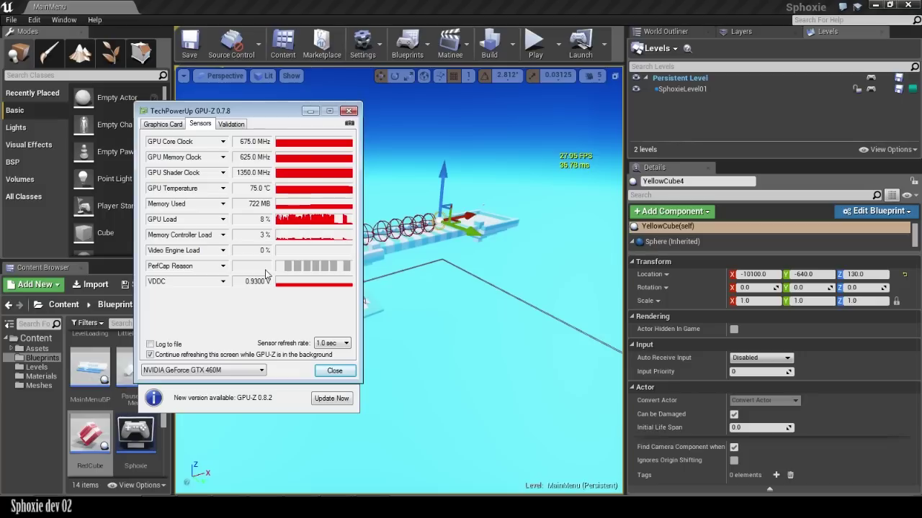
pyautogui.click(309, 111)
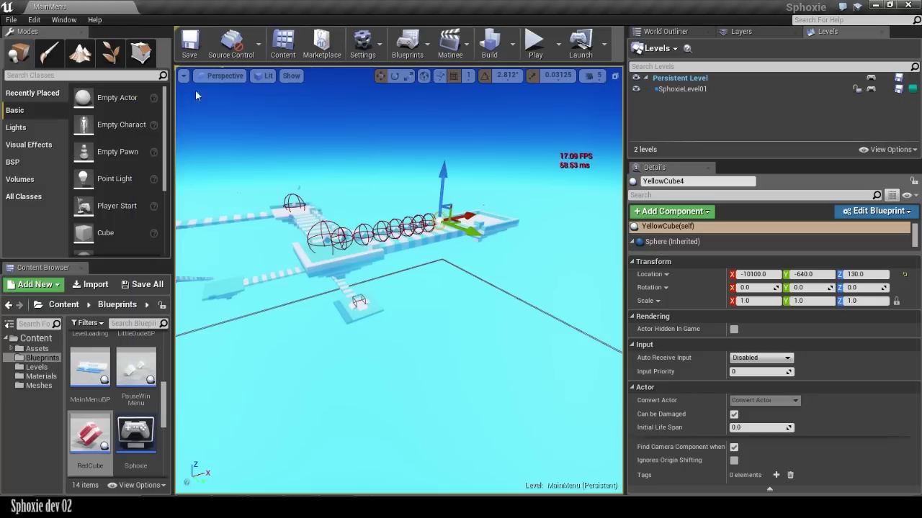
# Display the level editor's file and project commands
pyautogui.click(11, 20)
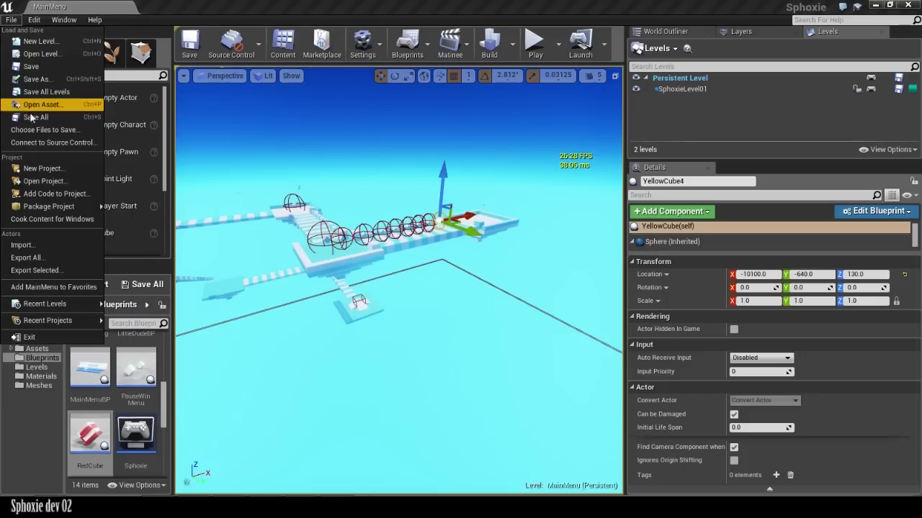